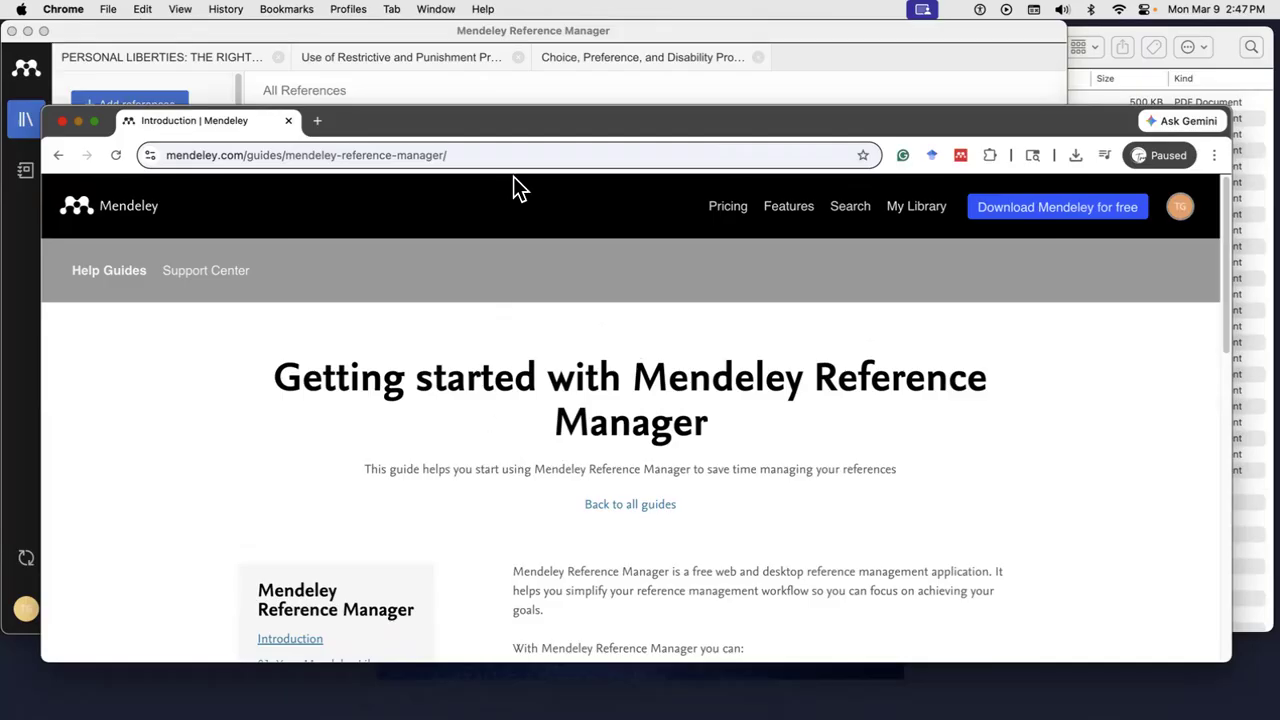
- Drag the Chrome guide window right to reveal Mendeley's All References list of ten references
{"action": "left_click_drag", "start_coordinate": [503, 120], "coordinate": [1275, 118]}
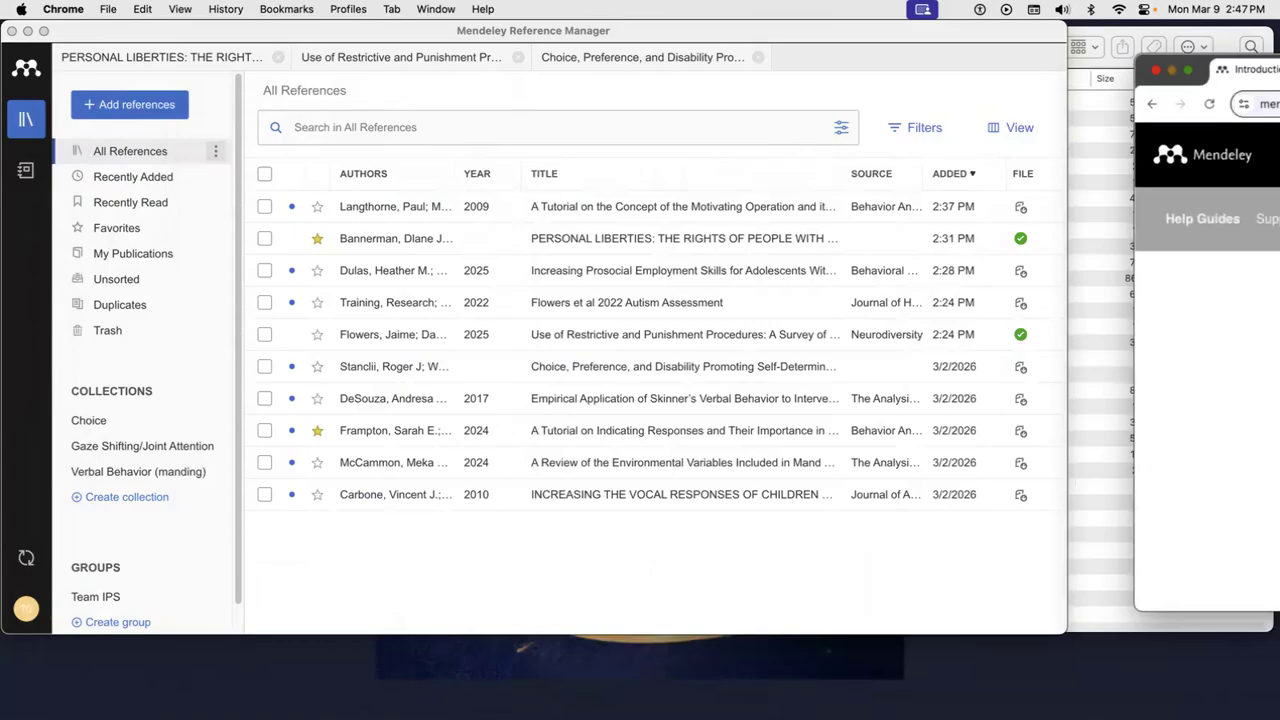
- Push Chrome onto the other display and bring Mendeley and the Finder Articles folder forward
{"action": "left_click_drag", "start_coordinate": [1275, 70], "coordinate": [1279, 70]}
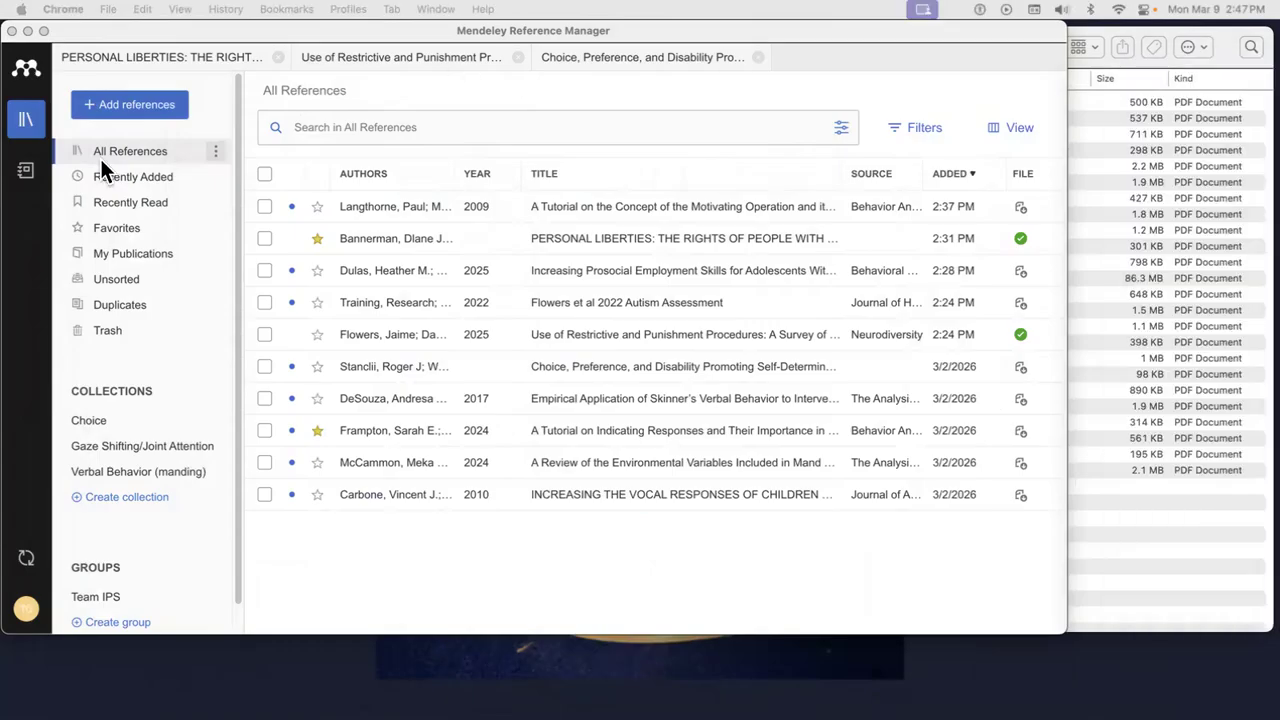
{"action": "left_click", "coordinate": [29, 124]}
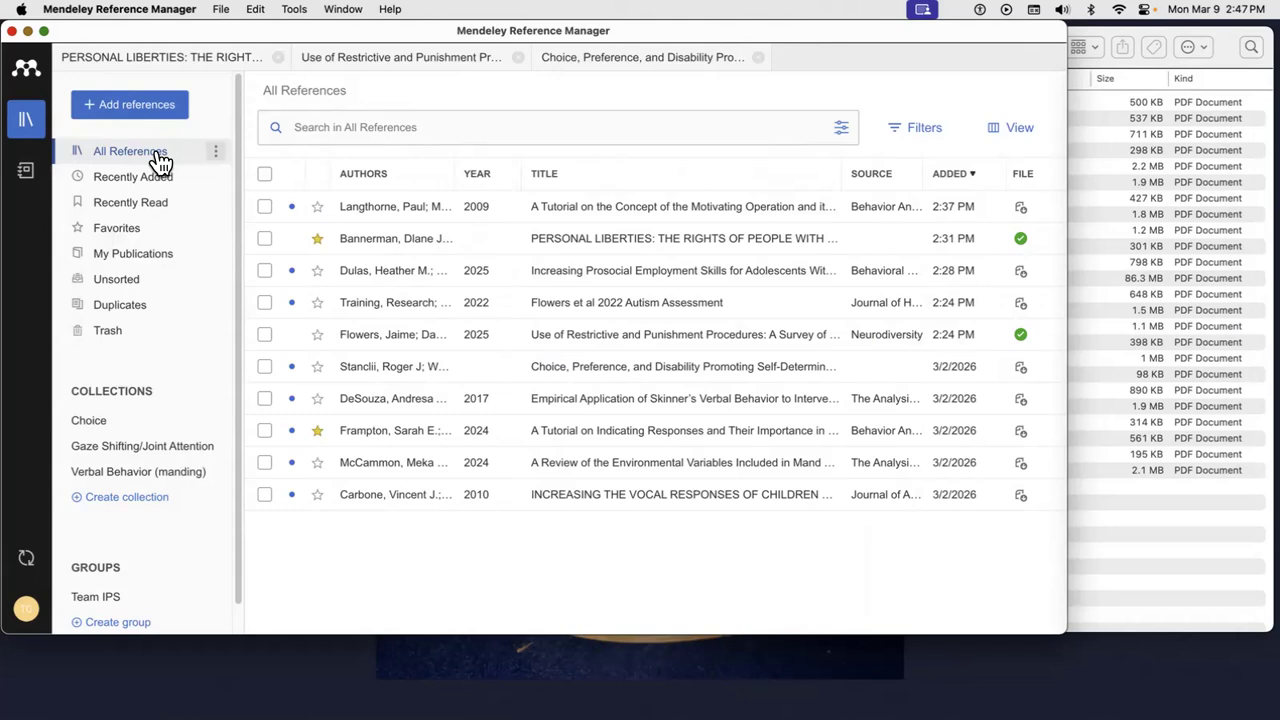
{"action": "left_click", "coordinate": [1146, 527]}
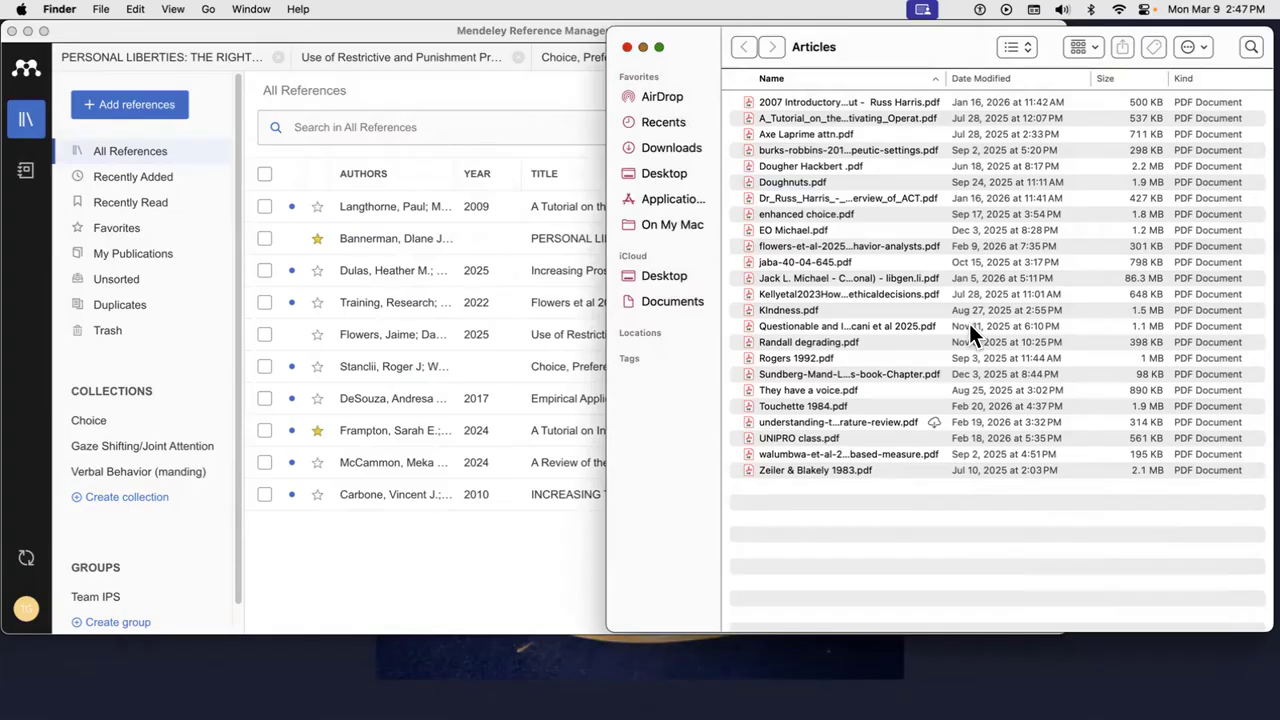
- Drop the Kellyetal2023 PDF into Mendeley's reference list, creating a new 2025 reference
{"action": "left_click_drag", "start_coordinate": [926, 291], "coordinate": [454, 504]}
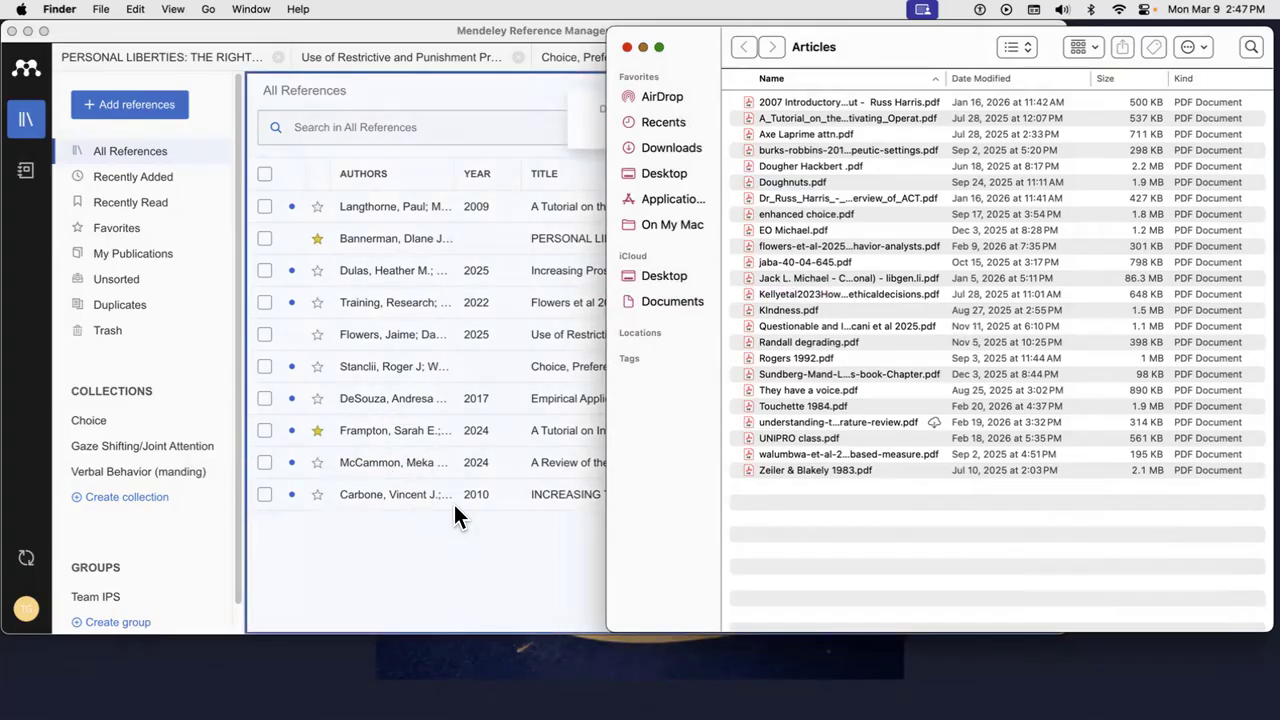
{"action": "left_click", "coordinate": [462, 560]}
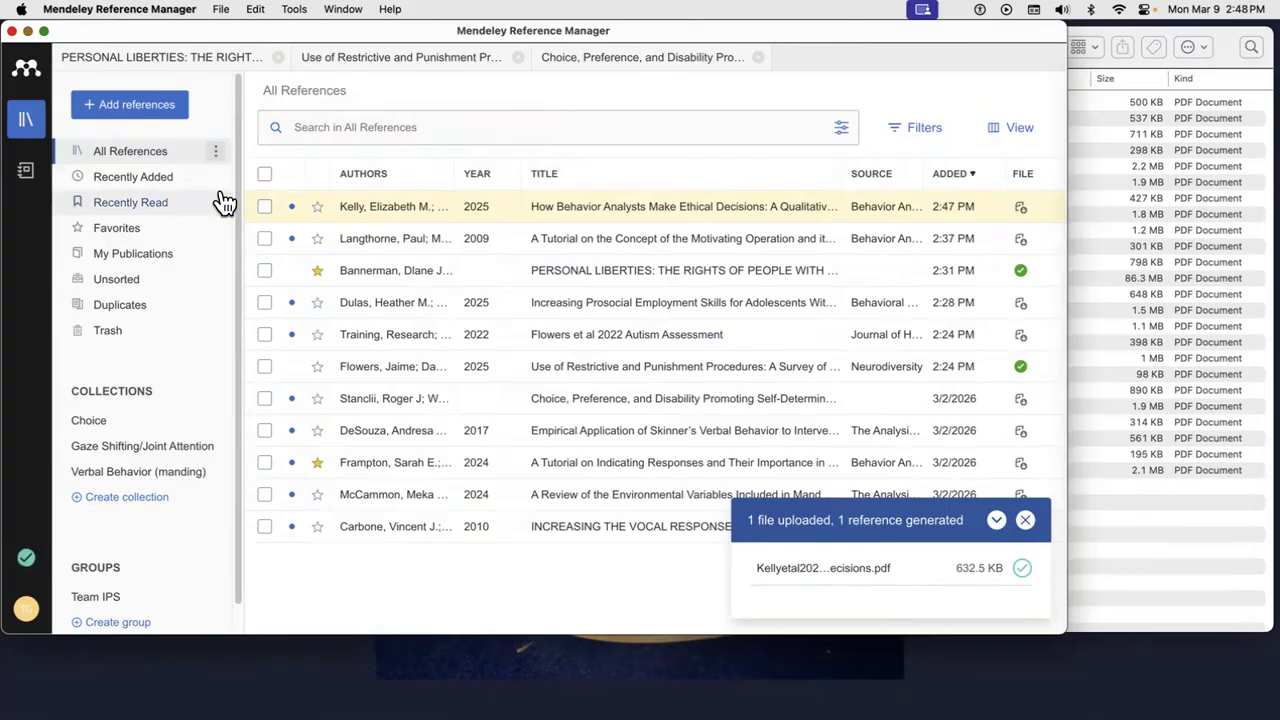
- Browse Recently Added, Recently Read, Favorites, All References, My Publications, Unsorted, Duplicates, then Trash
{"action": "left_click", "coordinate": [160, 189]}
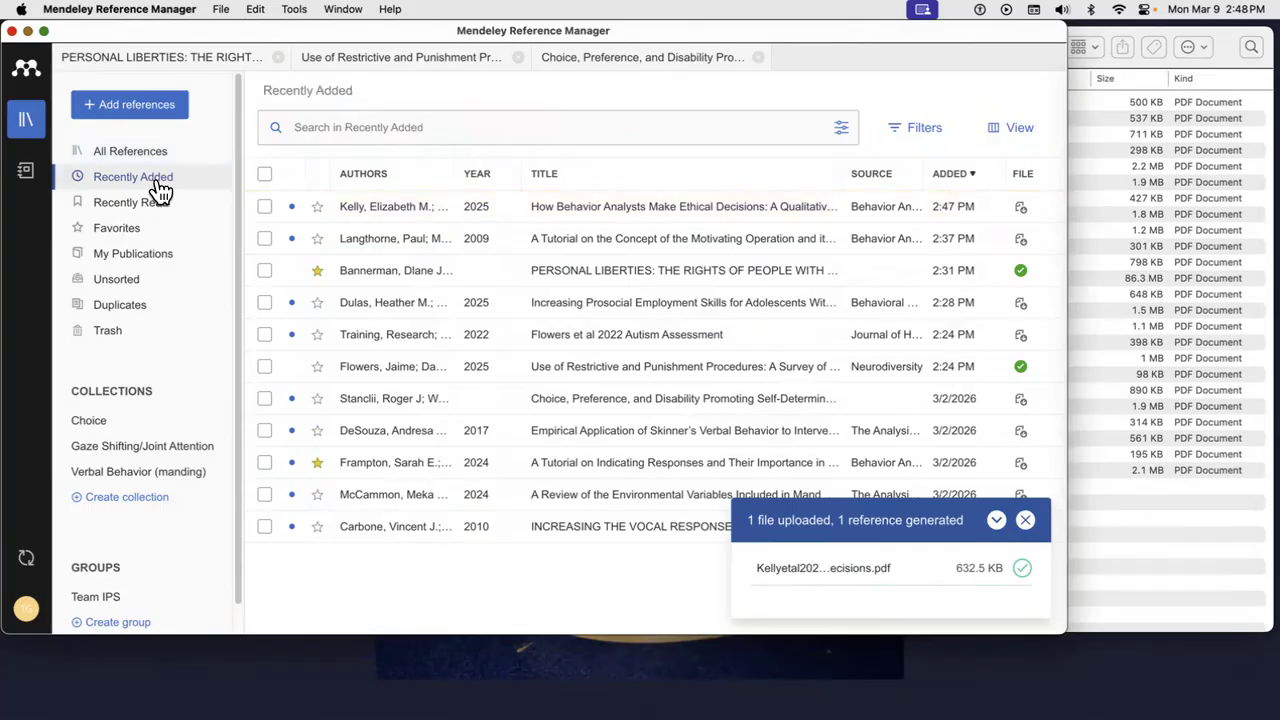
{"action": "left_click", "coordinate": [160, 205]}
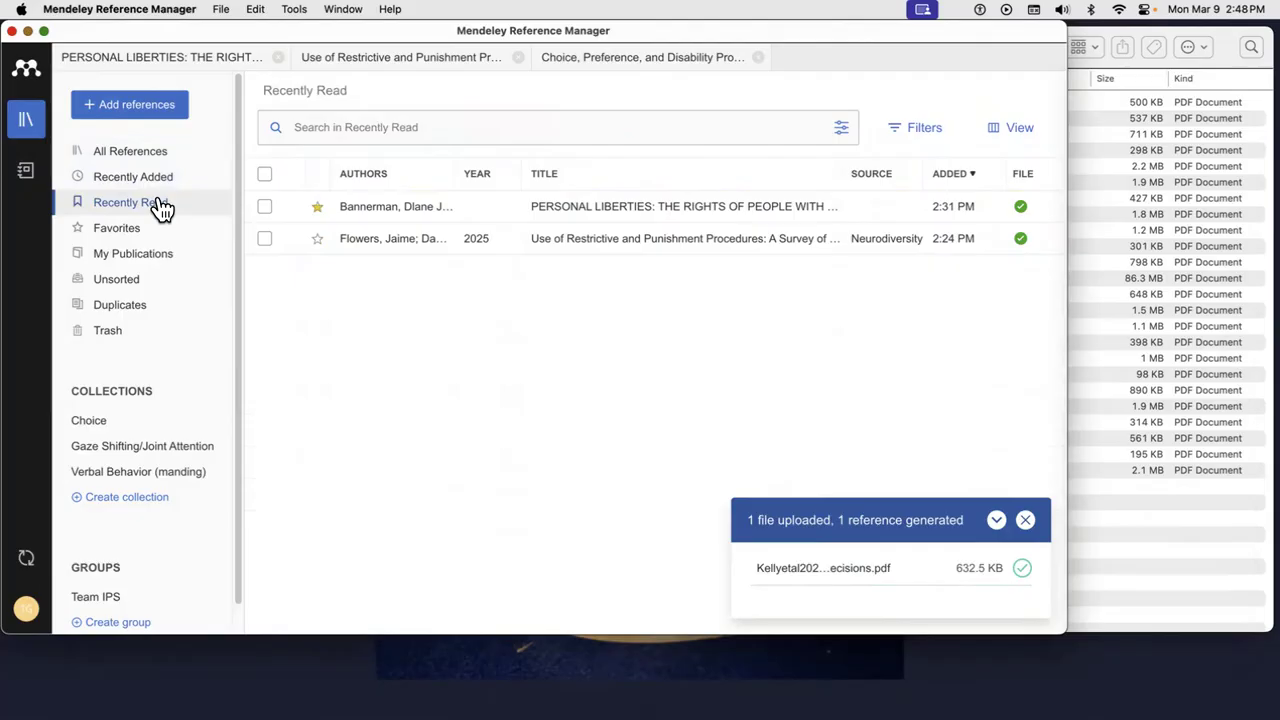
{"action": "left_click", "coordinate": [157, 236]}
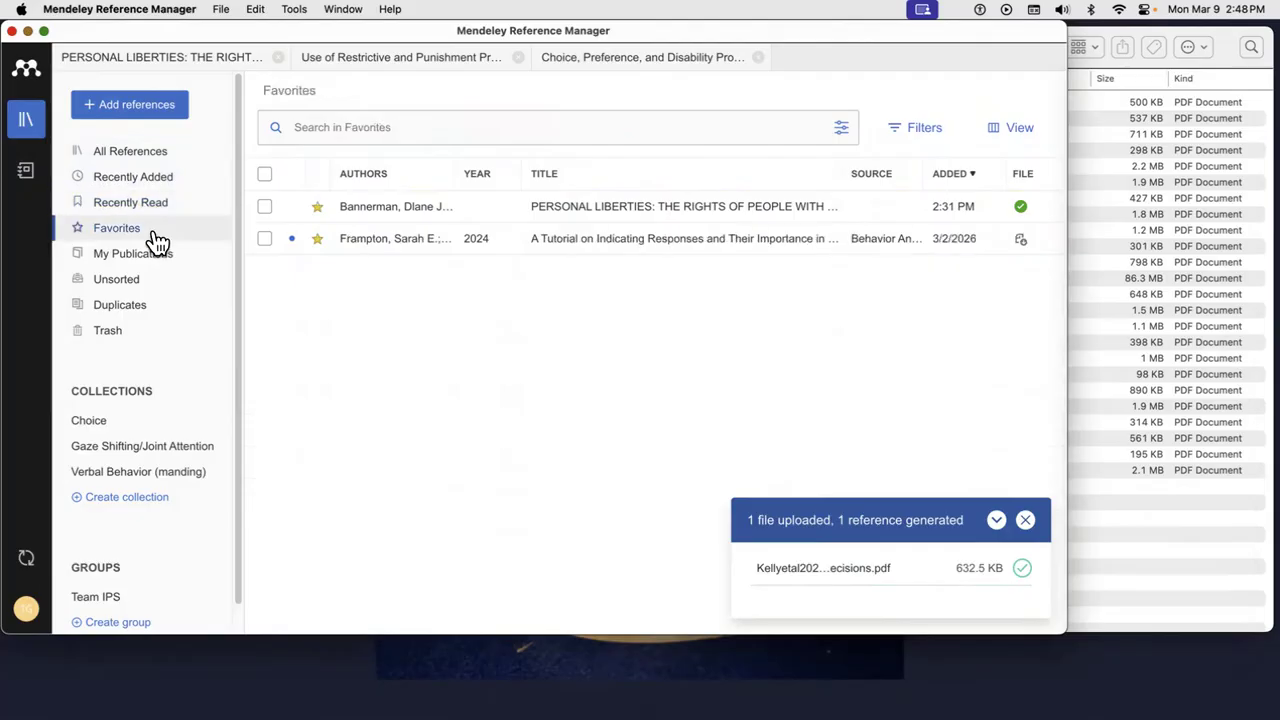
{"action": "left_click", "coordinate": [159, 162]}
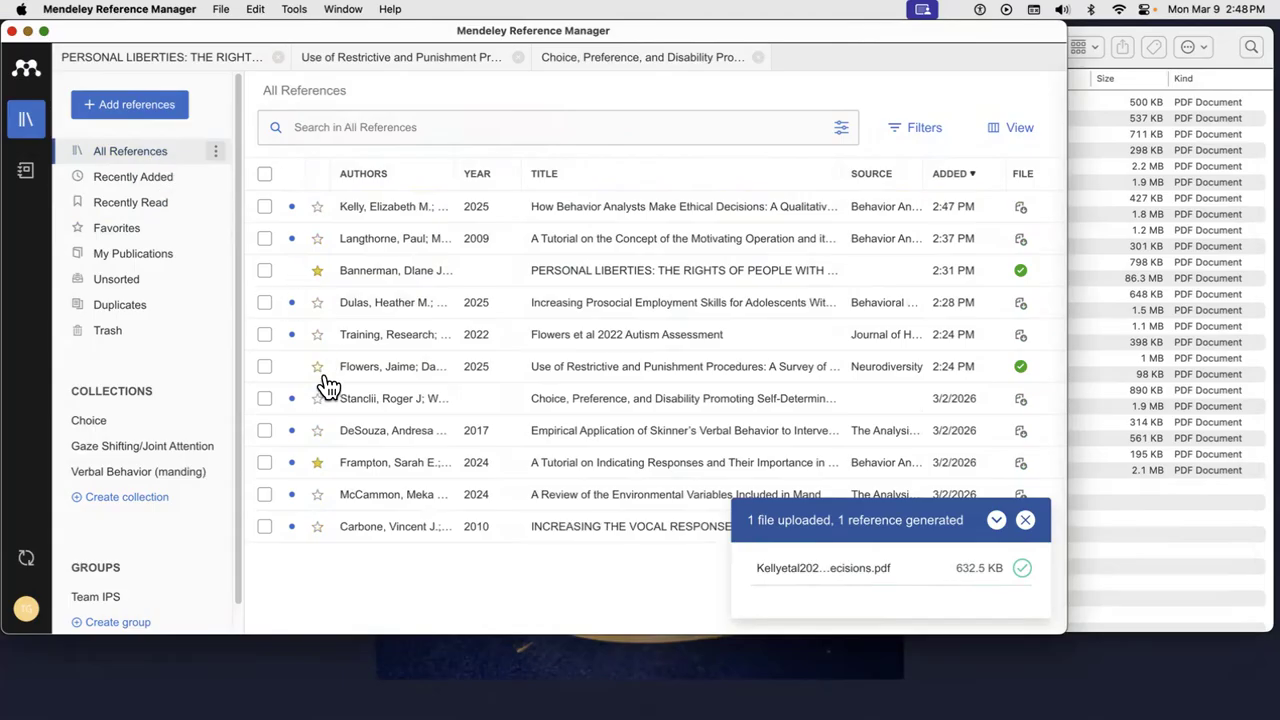
{"action": "left_click", "coordinate": [136, 262]}
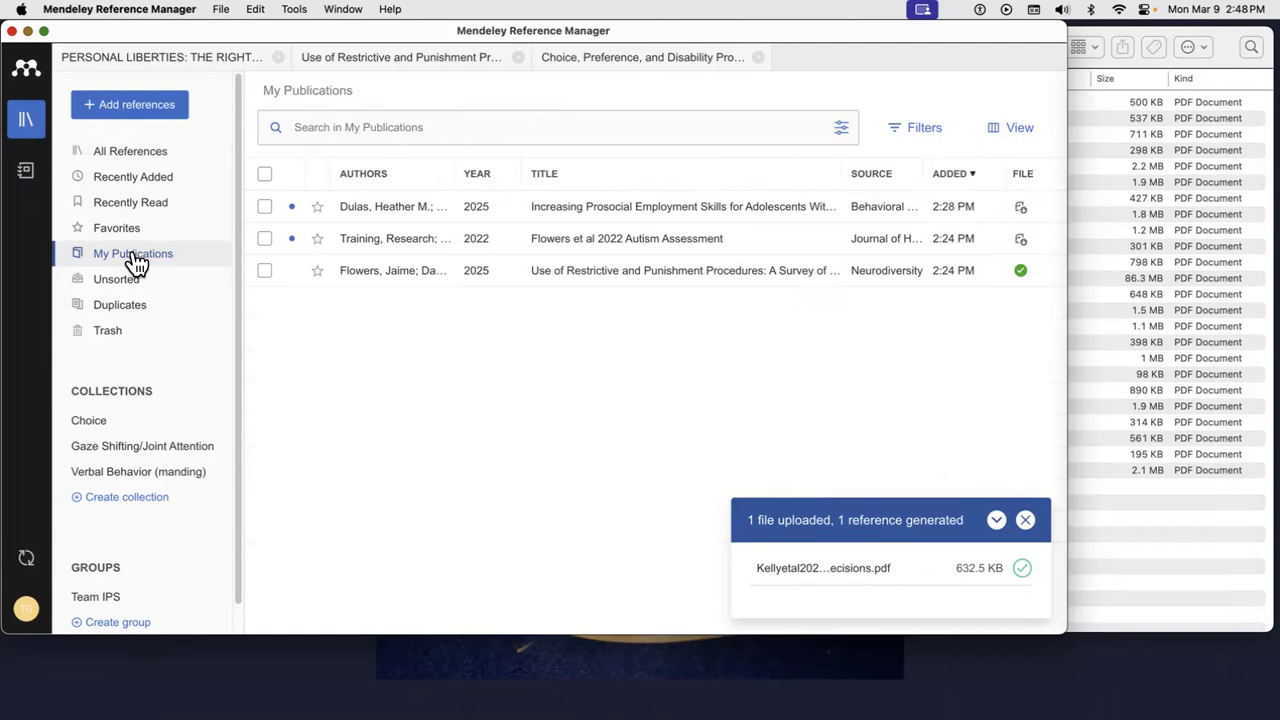
{"action": "left_click", "coordinate": [137, 289]}
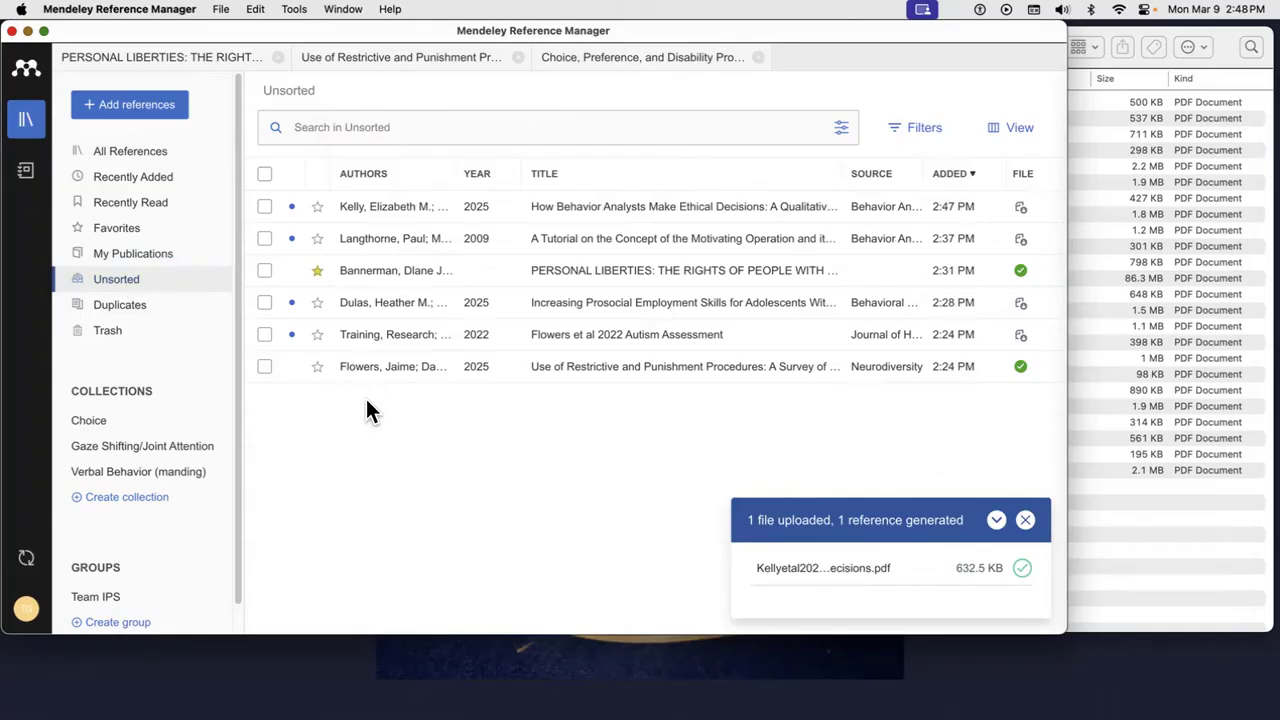
{"action": "left_click", "coordinate": [164, 306]}
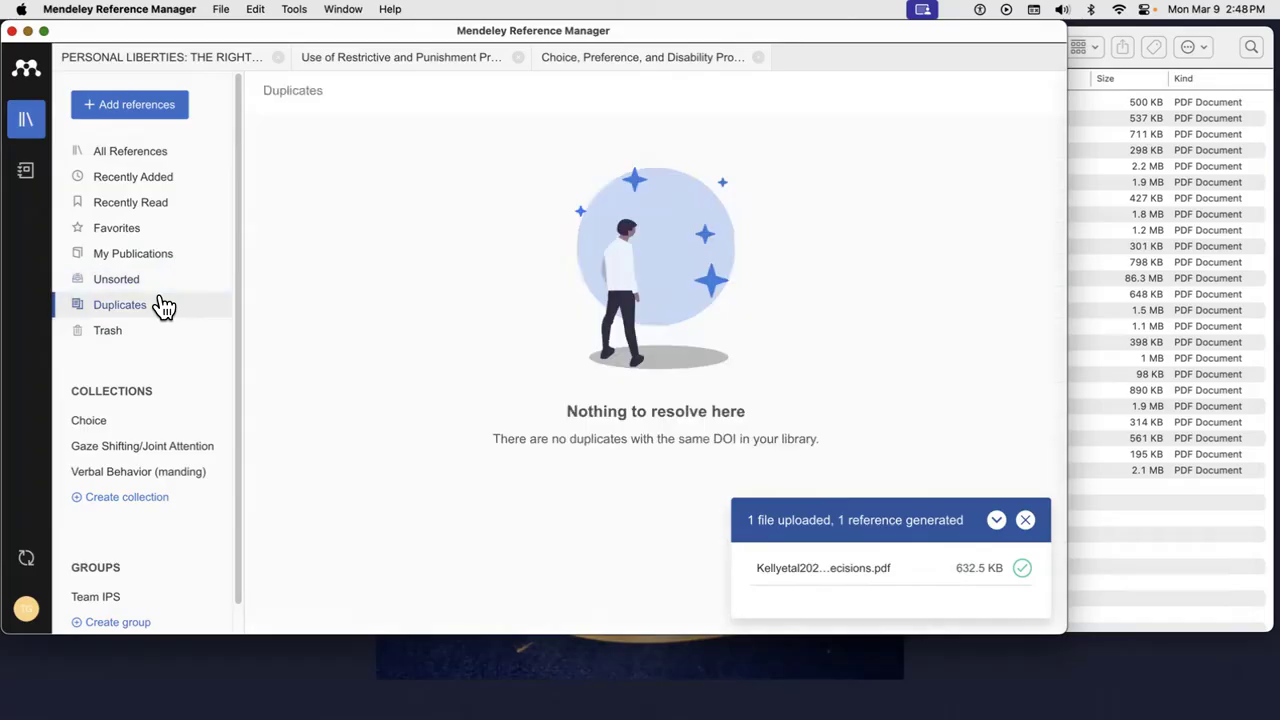
{"action": "left_click", "coordinate": [161, 332]}
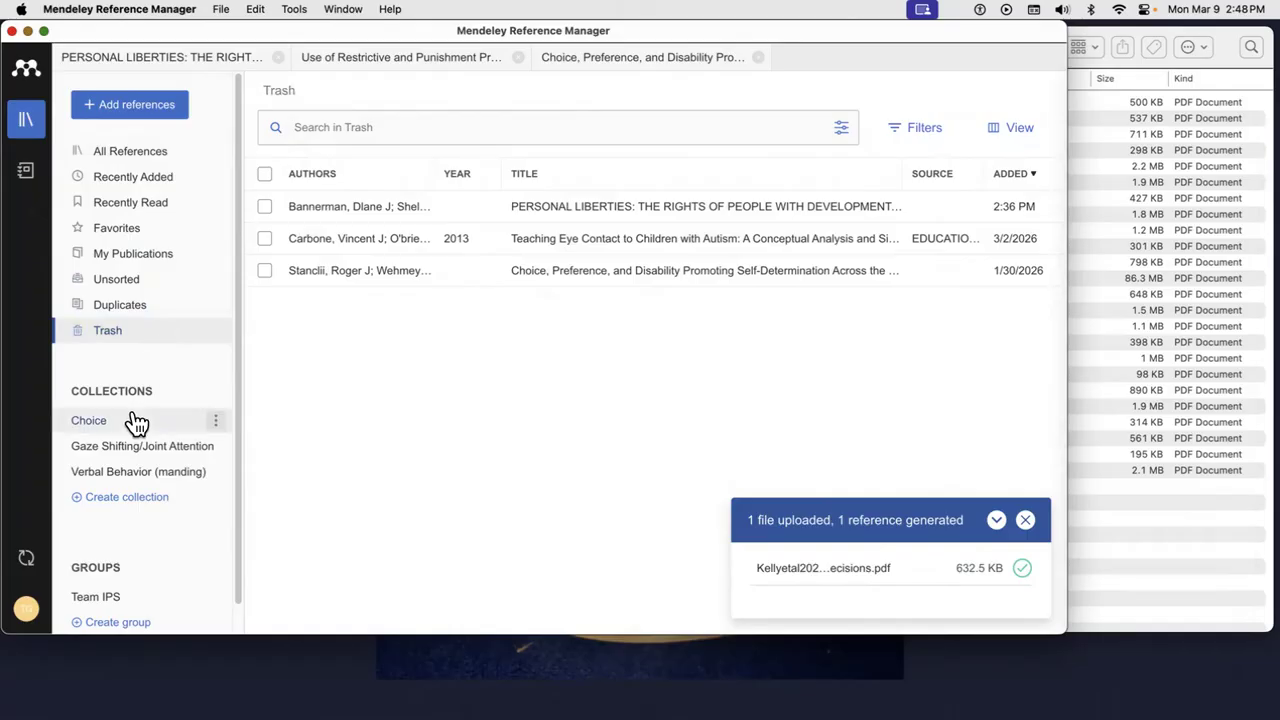
- Create a collection named 'Test', glance at the Choice collection, then return to All References
{"action": "left_click", "coordinate": [116, 508]}
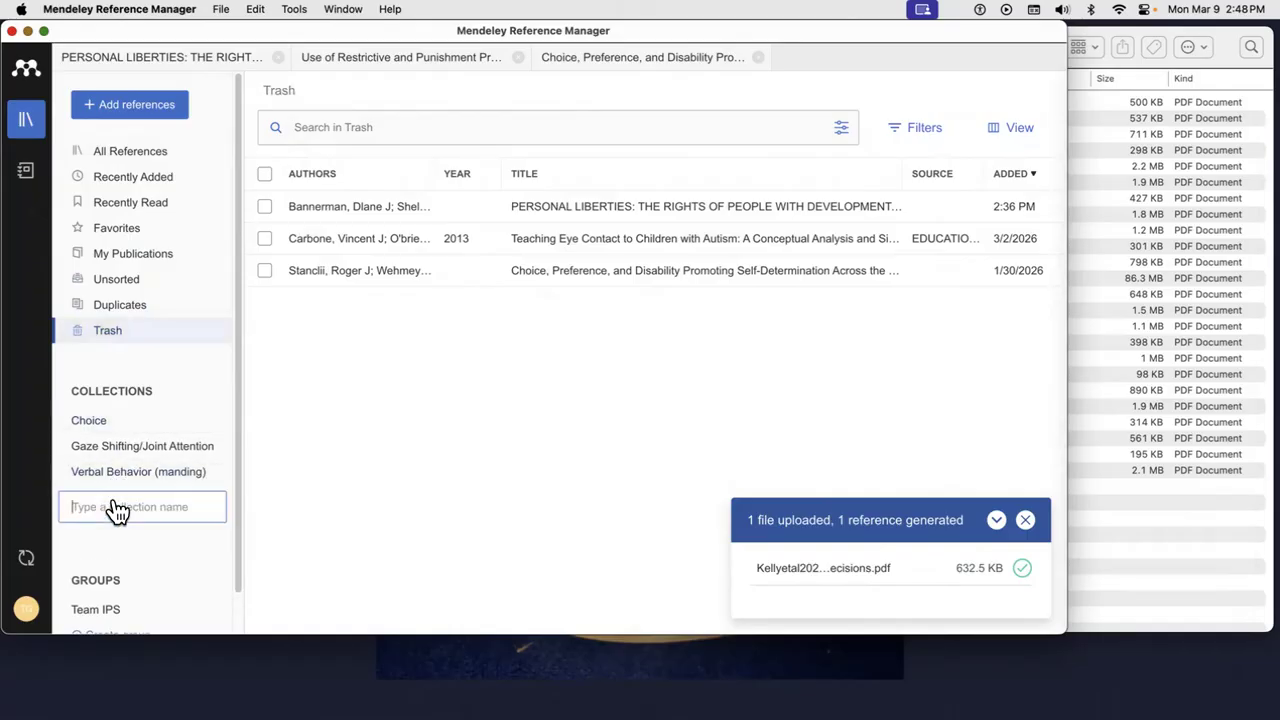
{"action": "type", "text": "Test"}
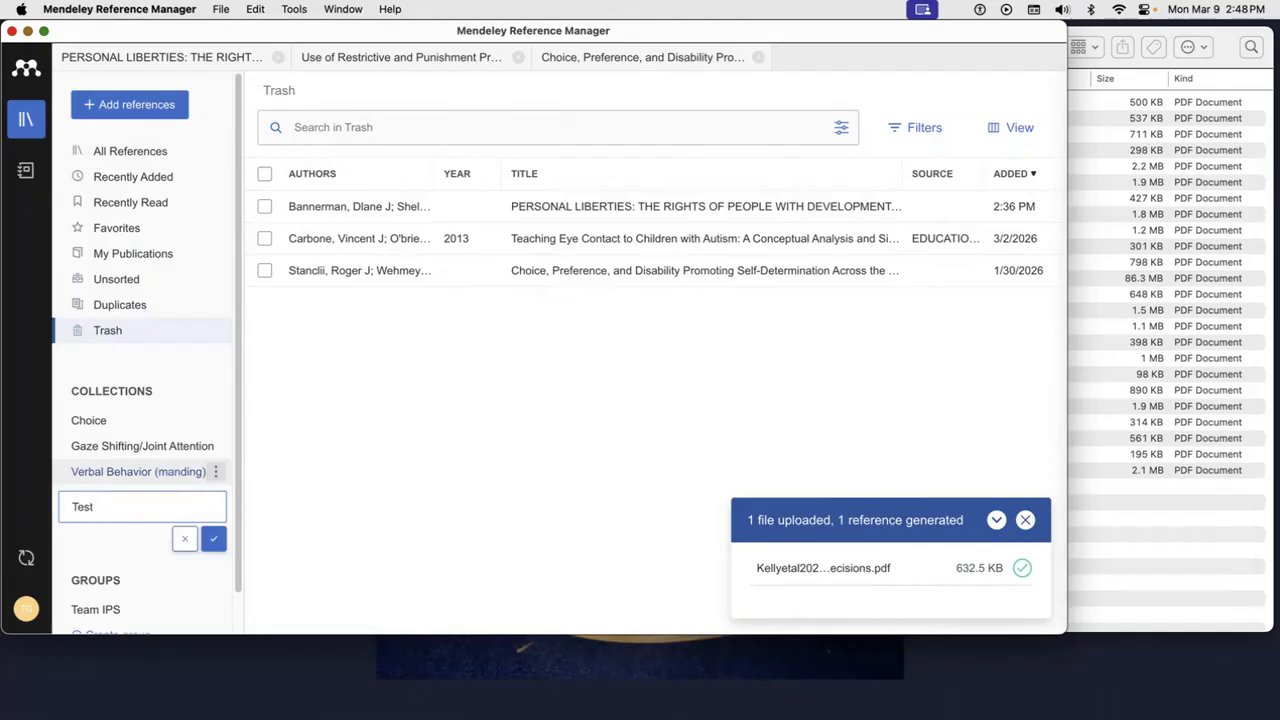
{"action": "key", "text": "Return"}
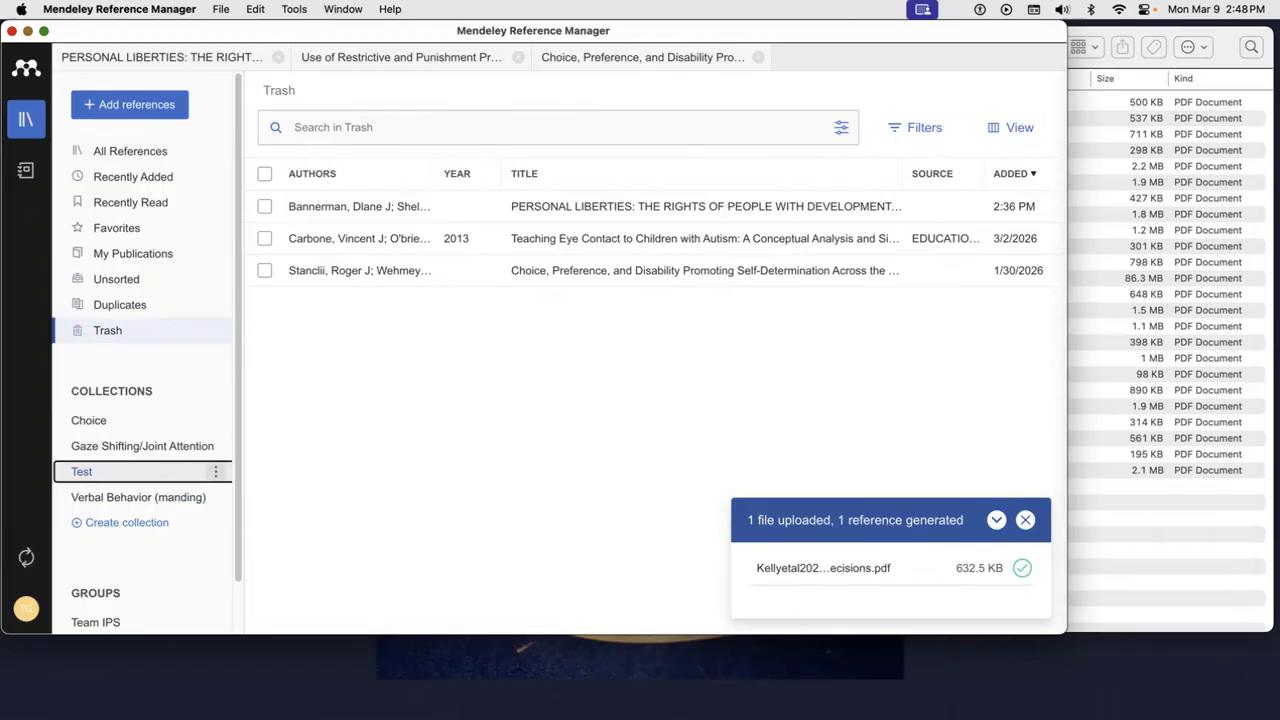
{"action": "left_click", "coordinate": [112, 438]}
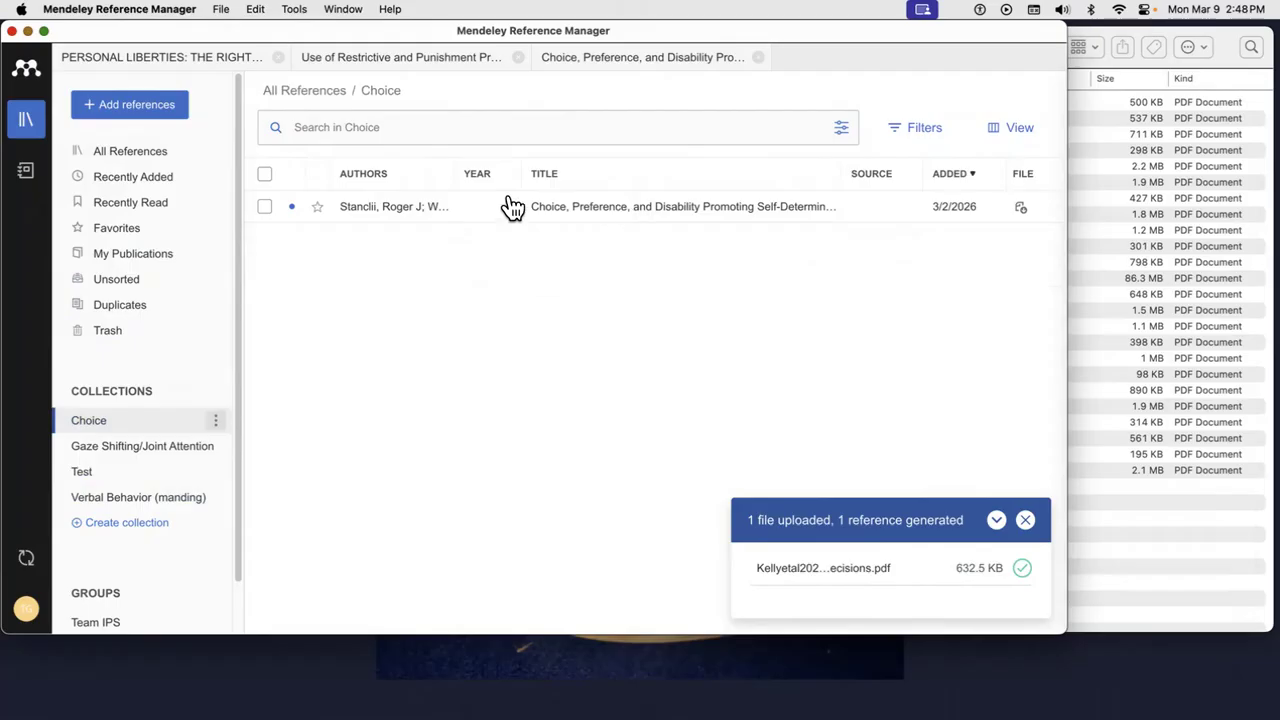
{"action": "left_click", "coordinate": [168, 160]}
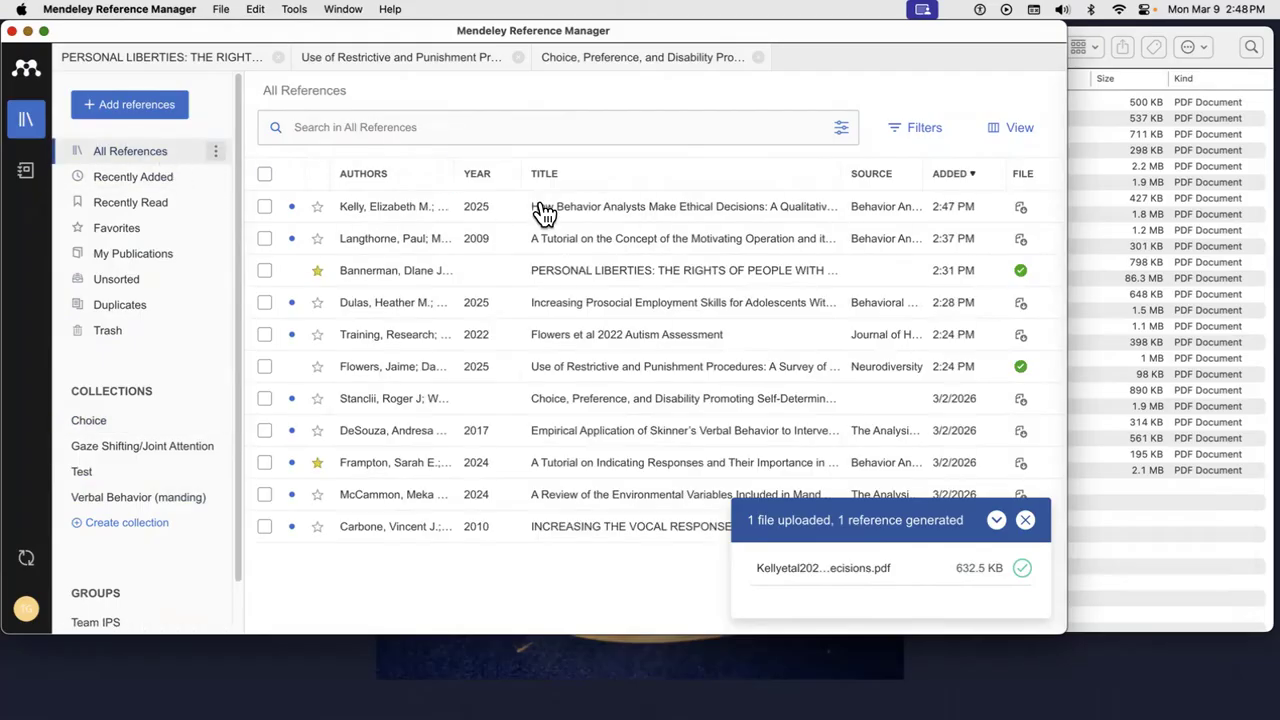
- File the PERSONAL LIBERTIES reference into the Choice collection and check its contents
{"action": "left_click_drag", "start_coordinate": [650, 280], "coordinate": [97, 437]}
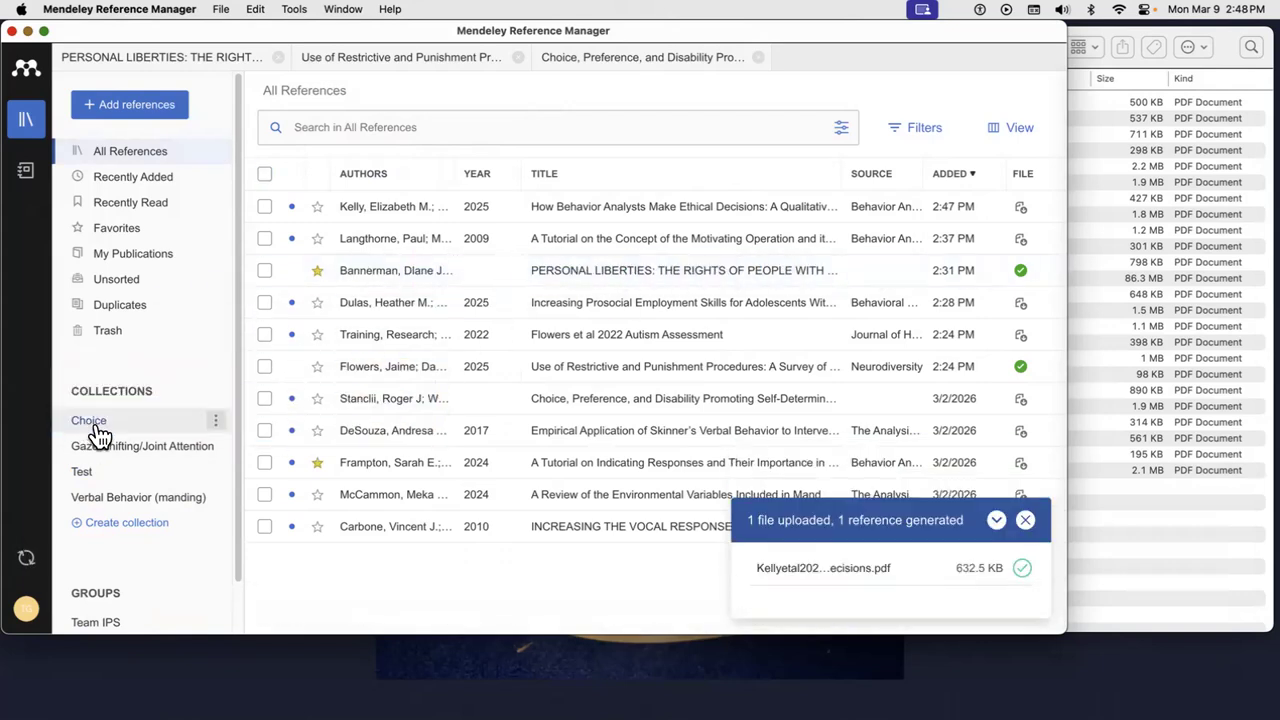
{"action": "left_click", "coordinate": [99, 434]}
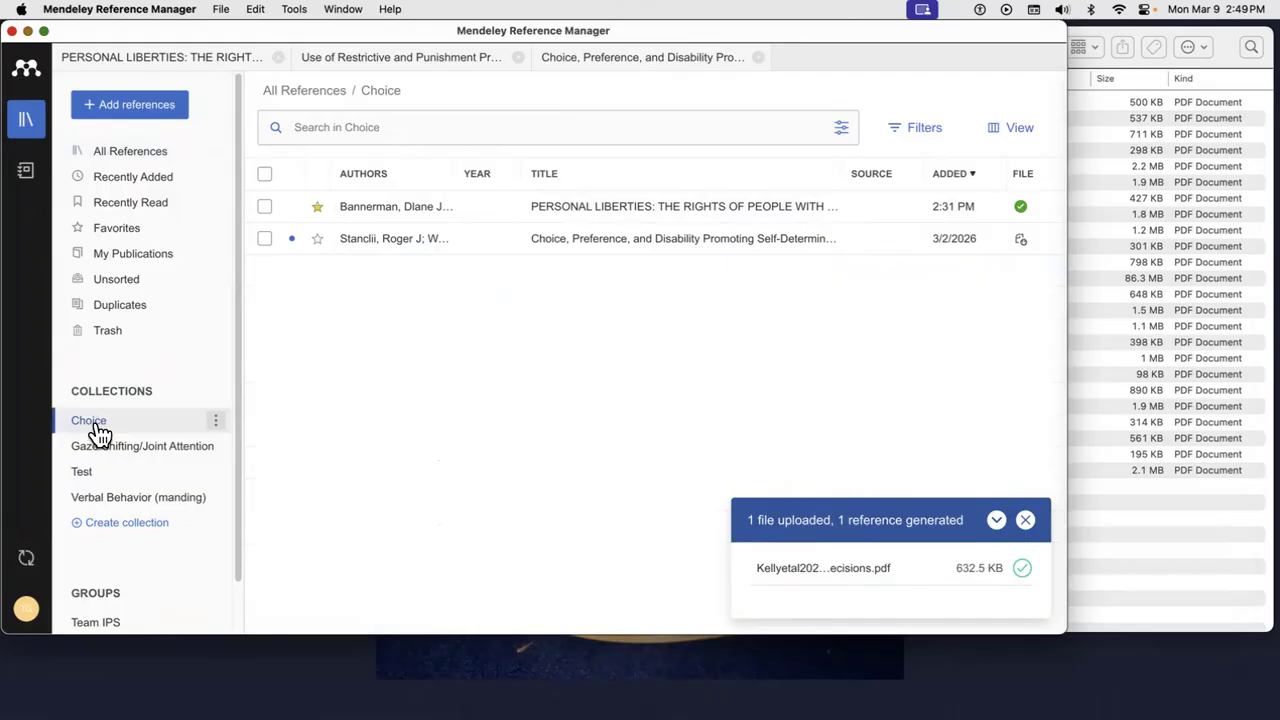
{"action": "scroll", "coordinate": [98, 440], "scroll_direction": "down", "scroll_amount": 2}
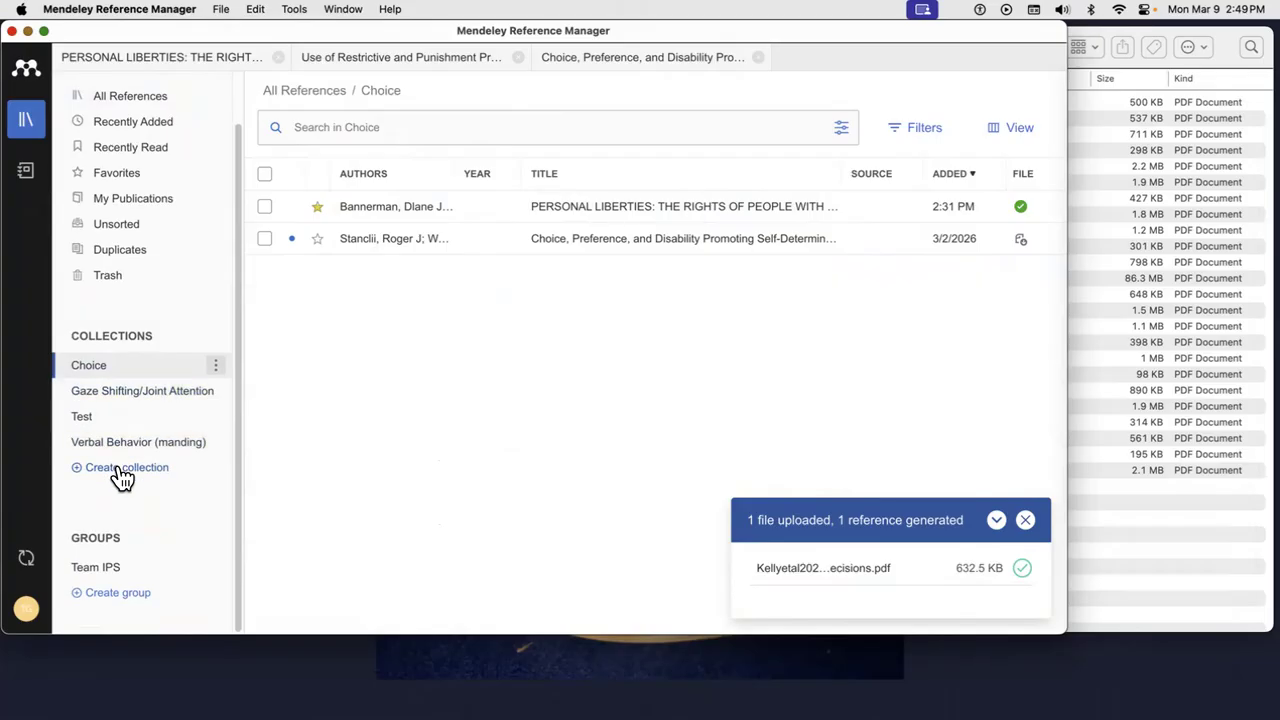
{"action": "scroll", "coordinate": [120, 477], "scroll_direction": "up", "scroll_amount": 2}
{"action": "scroll", "coordinate": [132, 545], "scroll_direction": "down", "scroll_amount": 2}
- Abandon an unnamed new group and open the Personal Liberties PDF in the reader
{"action": "left_click", "coordinate": [126, 598]}
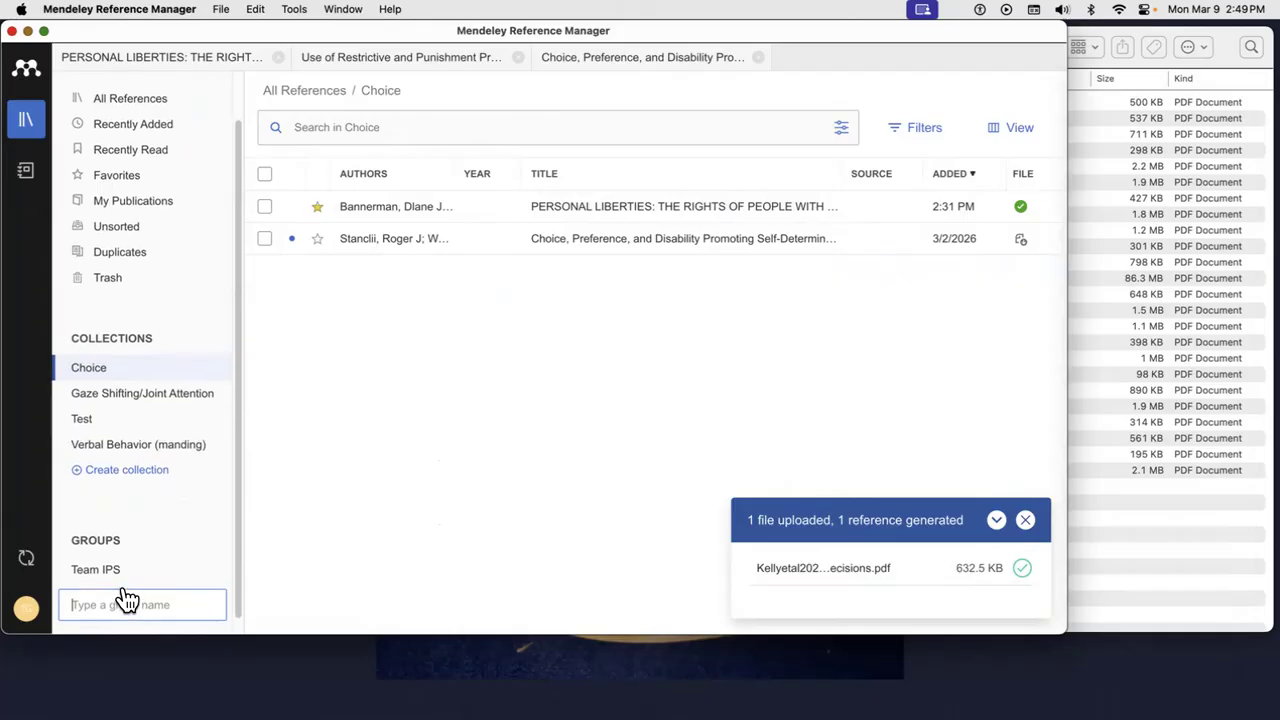
{"action": "scroll", "coordinate": [126, 591], "scroll_direction": "up", "scroll_amount": 2}
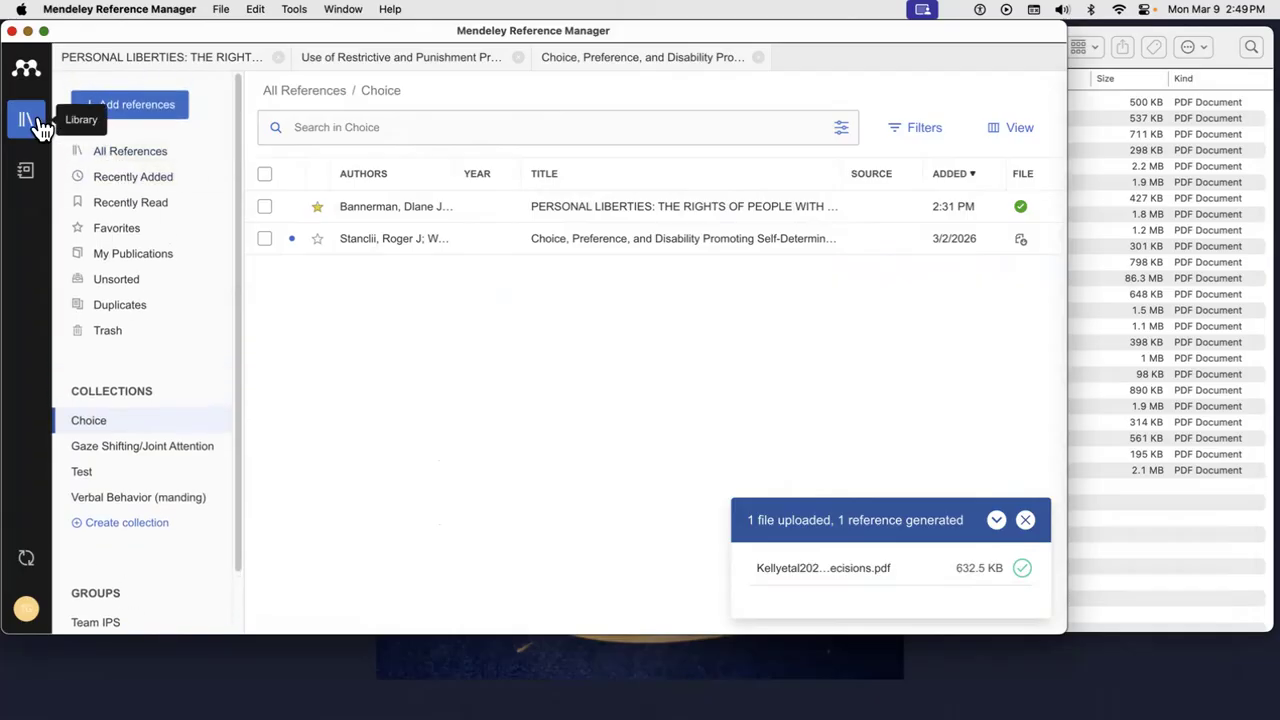
{"action": "left_click", "coordinate": [192, 57]}
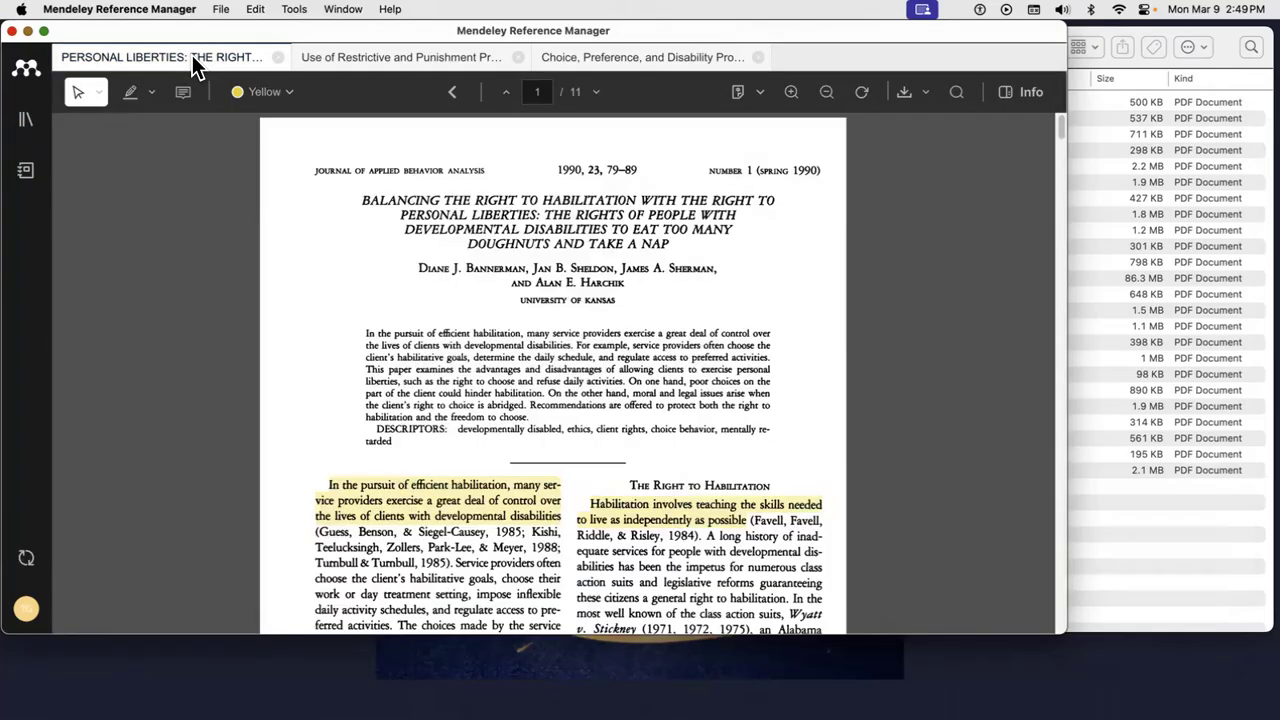
- View the Restrictive and Punishment and the Choice, Preference, and Disability PDFs, then return to Personal Liberties
{"action": "left_click", "coordinate": [352, 58]}
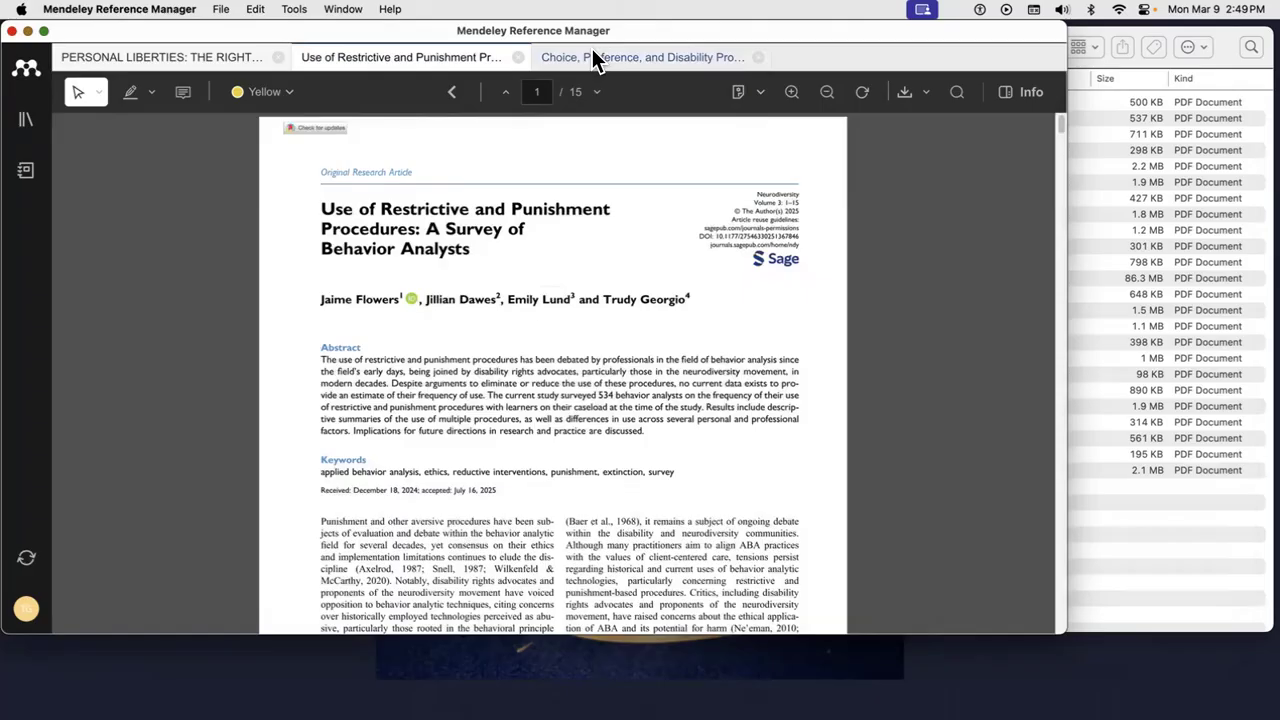
{"action": "left_click", "coordinate": [592, 52]}
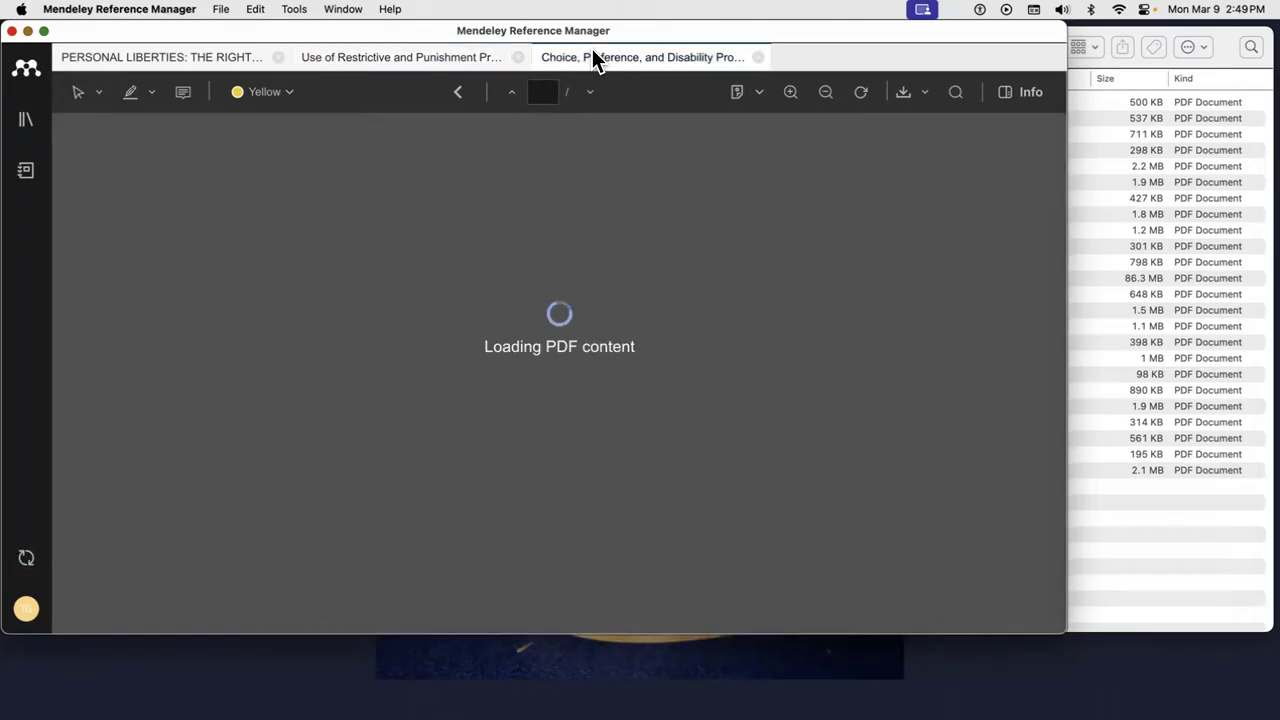
{"action": "left_click", "coordinate": [156, 58]}
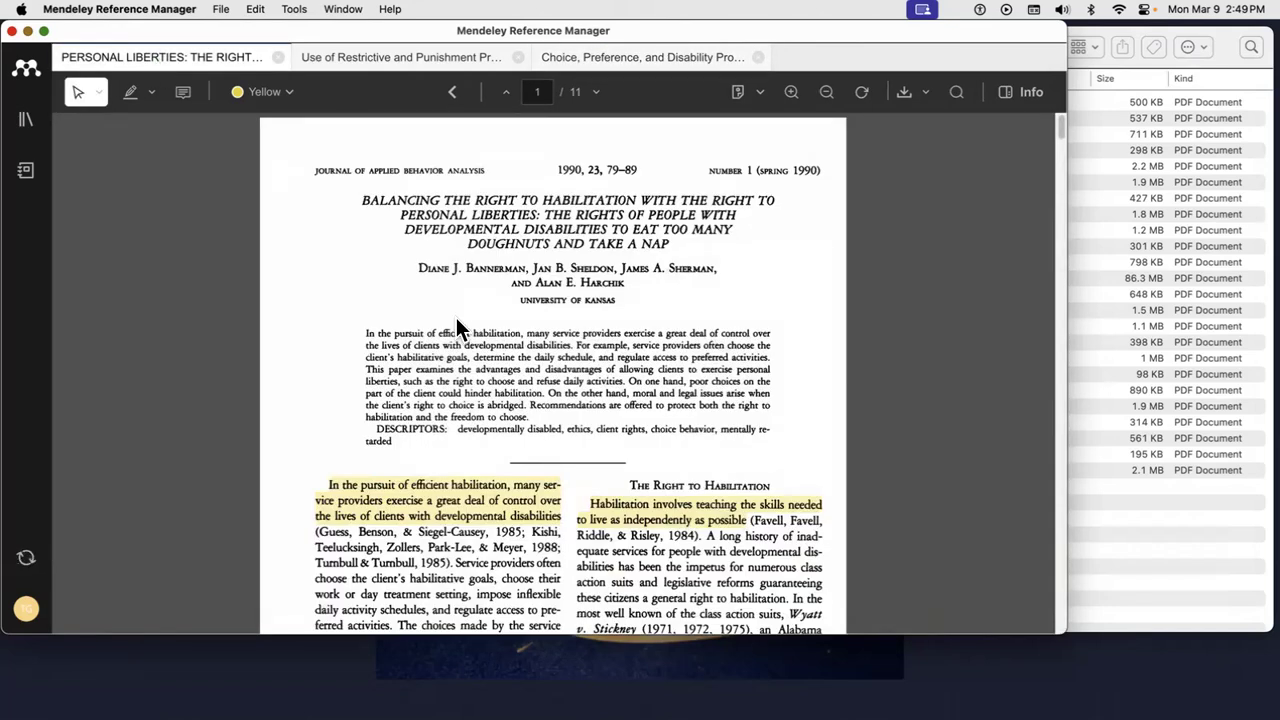
- Select the Personal Liberties passage on page 2 ending with '(Skinner, 1971)'
{"action": "scroll", "coordinate": [606, 517], "scroll_direction": "down", "scroll_amount": 3}
{"action": "scroll", "coordinate": [606, 517], "scroll_direction": "down", "scroll_amount": 5}
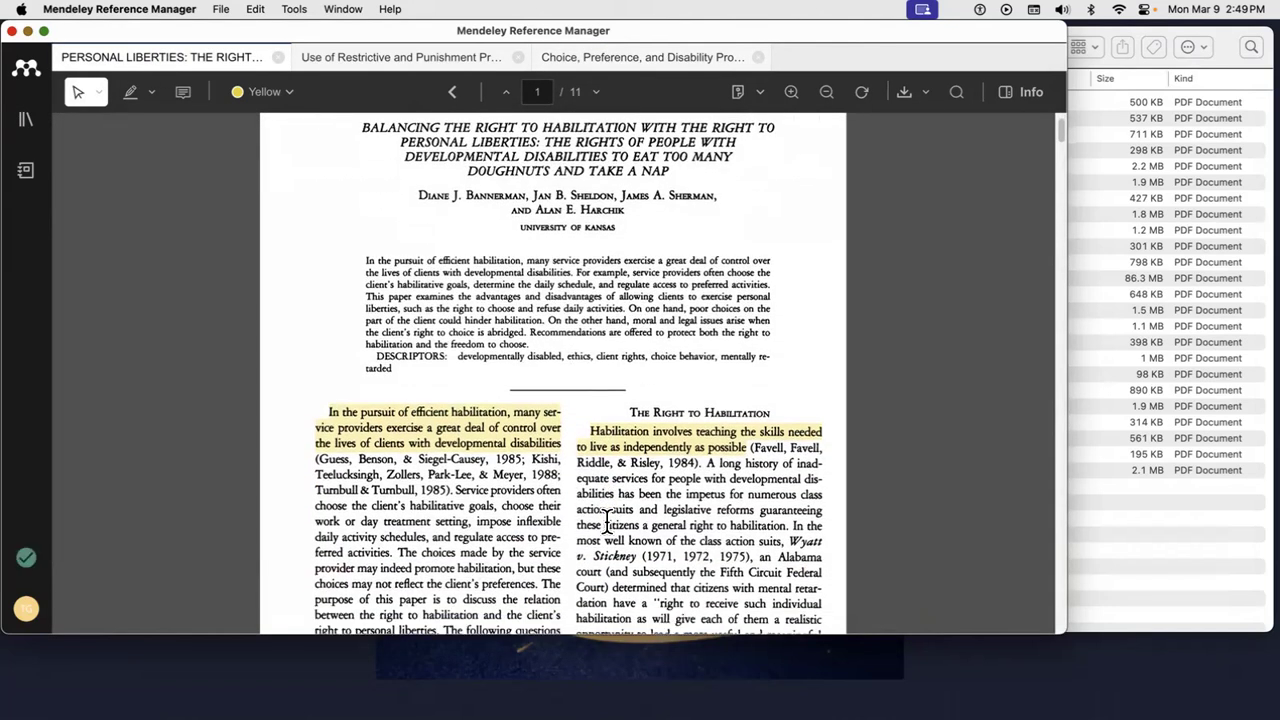
{"action": "scroll", "coordinate": [606, 517], "scroll_direction": "down", "scroll_amount": 10}
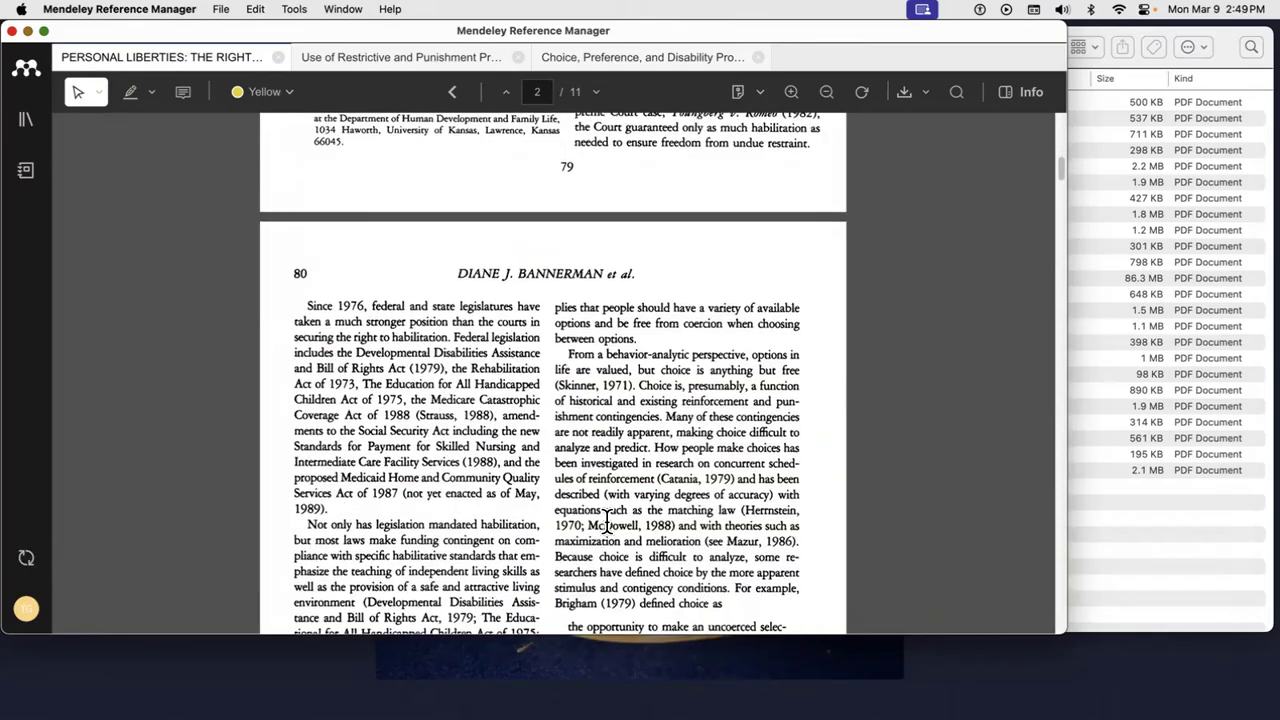
{"action": "left_click_drag", "start_coordinate": [568, 352], "coordinate": [635, 386]}
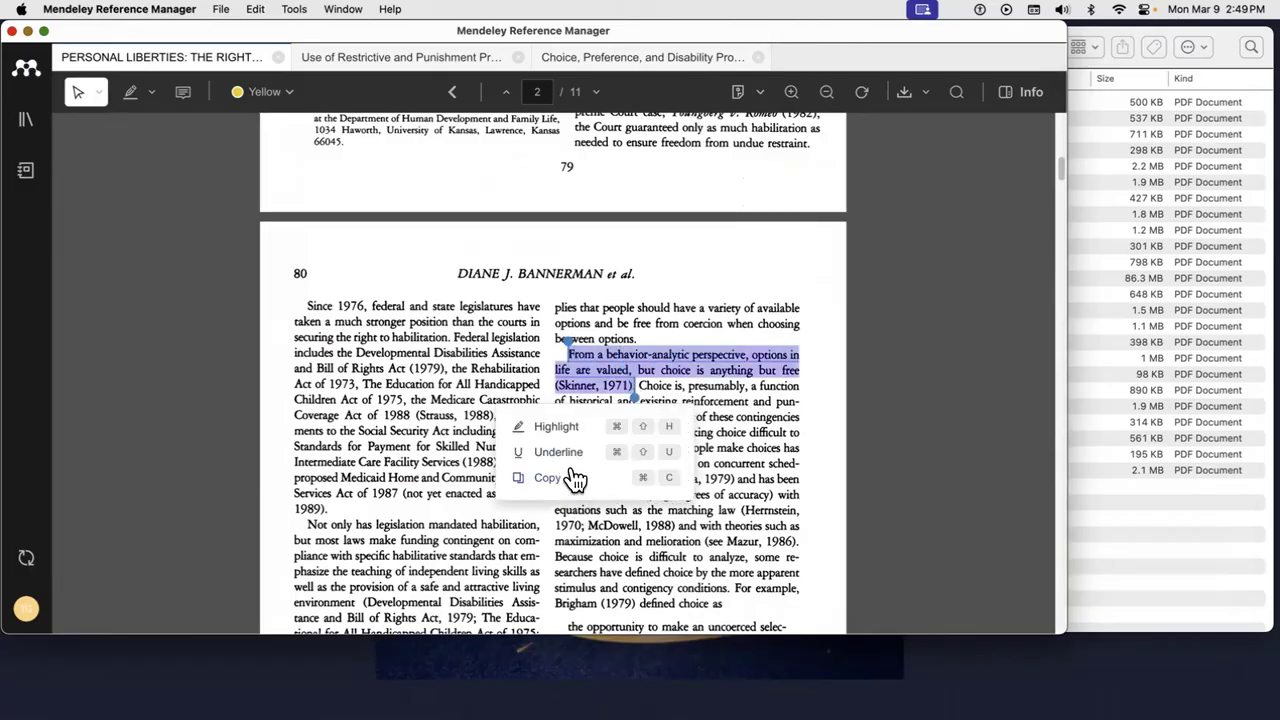
- Highlight the Skinner (1971) passage in yellow and attach a sticky note reading 'Cite for research paper'
{"action": "left_click", "coordinate": [568, 428]}
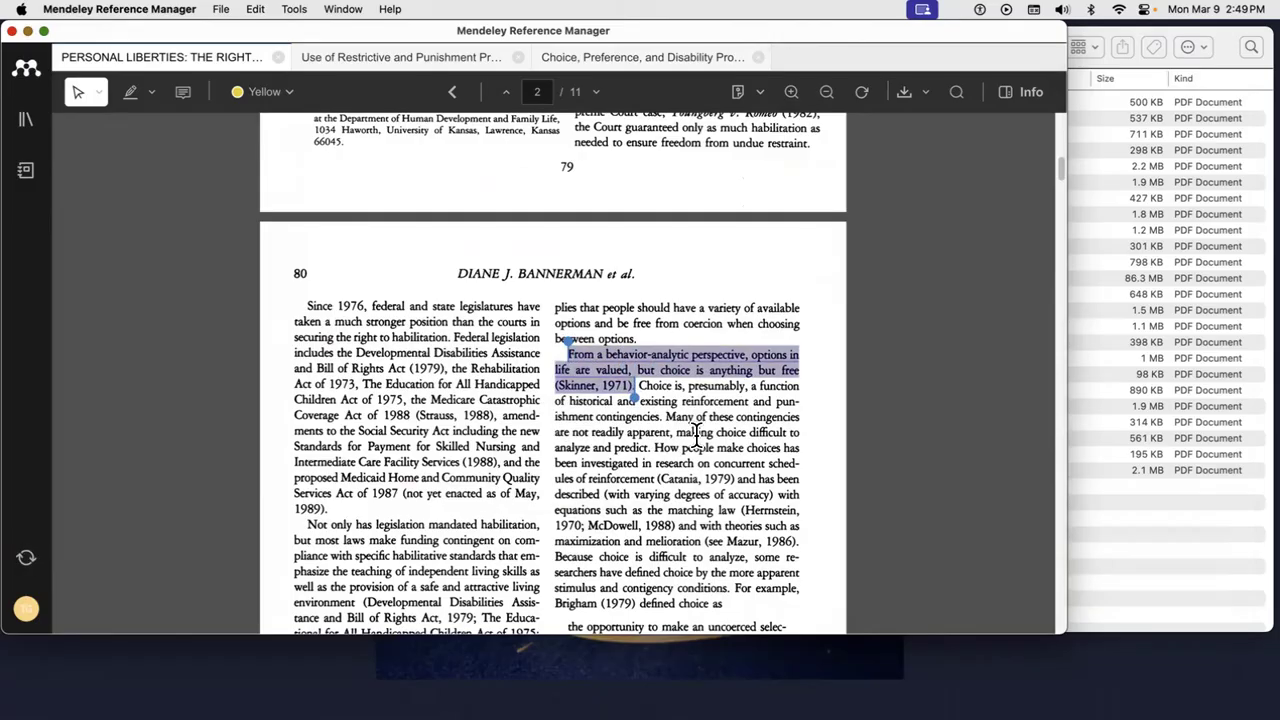
{"action": "left_click", "coordinate": [625, 380]}
{"action": "left_click", "coordinate": [636, 408]}
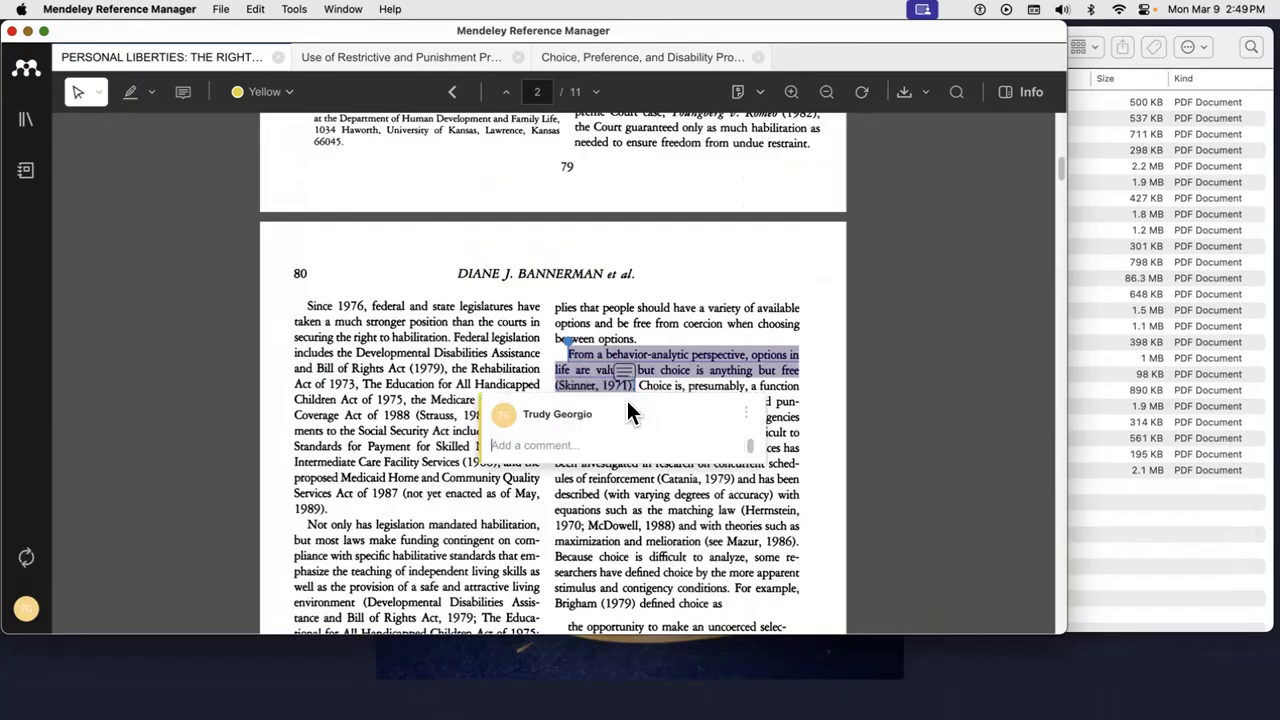
{"action": "type", "text": "Ci"}
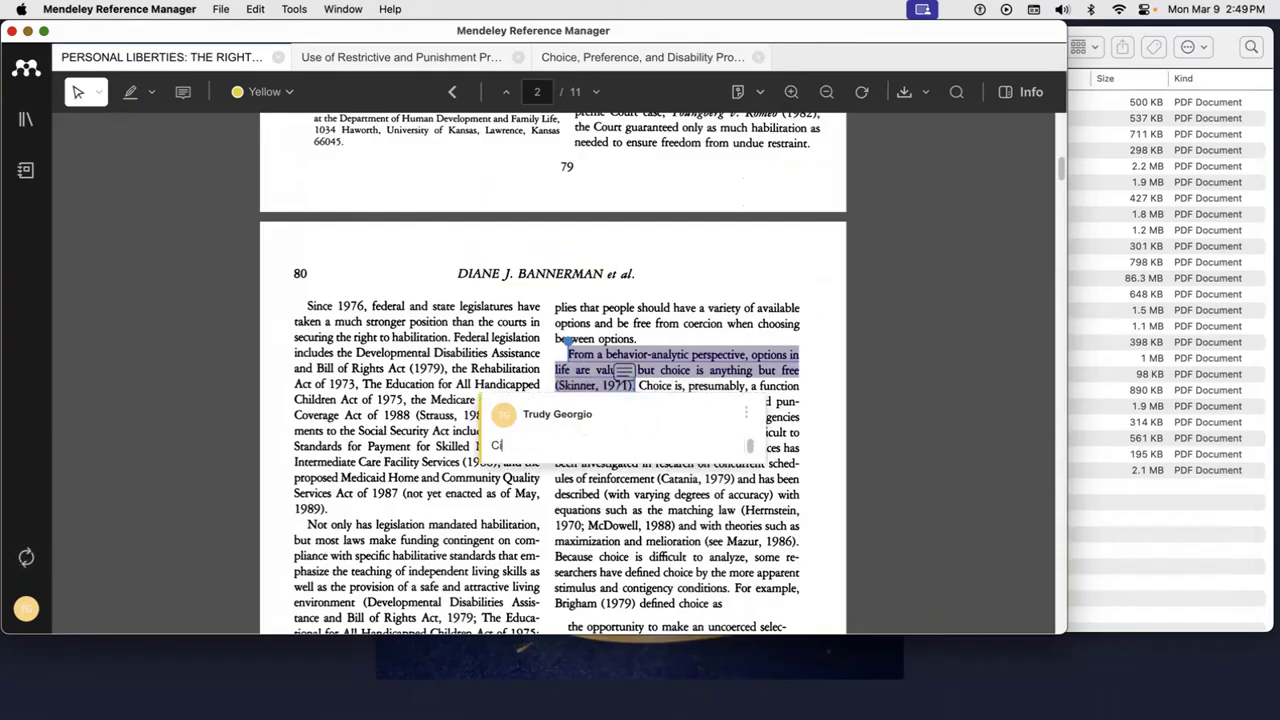
{"action": "type", "text": "te for reference"}
{"action": "key", "text": "BackSpace"}
{"action": "key", "text": "BackSpace"}
{"action": "type", "text": "research paper"}
{"action": "left_click", "coordinate": [954, 402]}
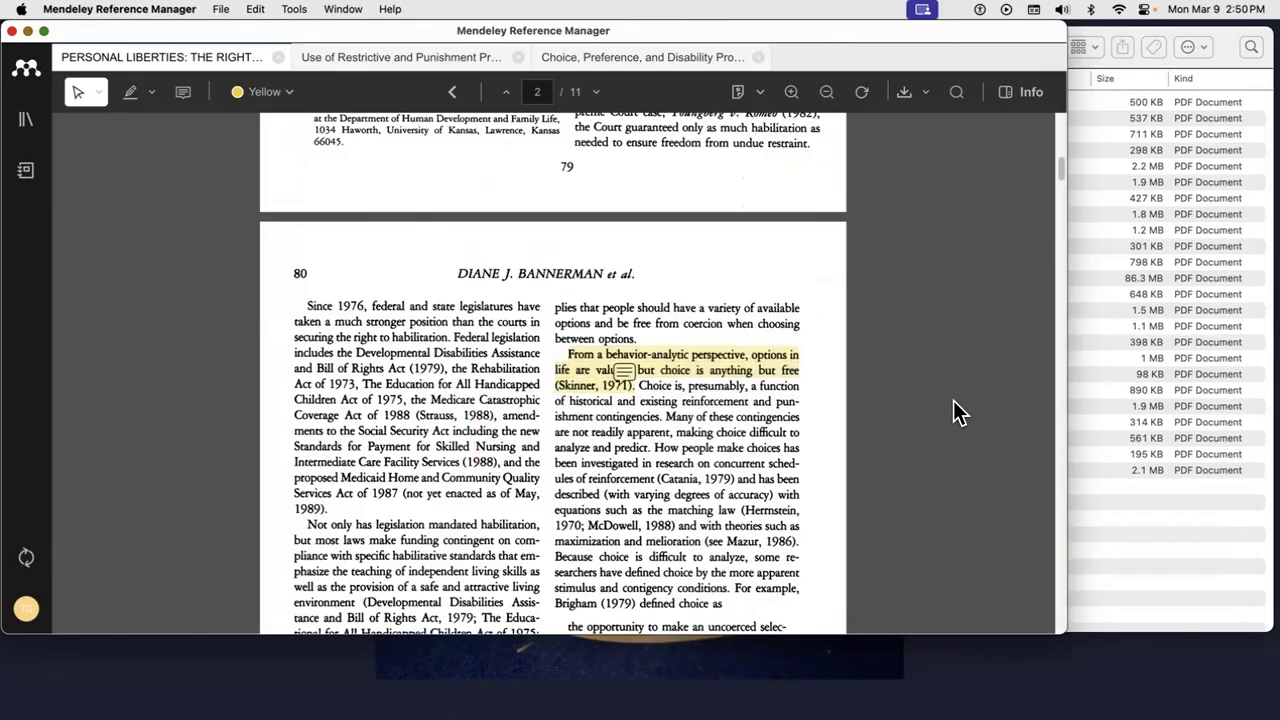
{"action": "left_click", "coordinate": [625, 372]}
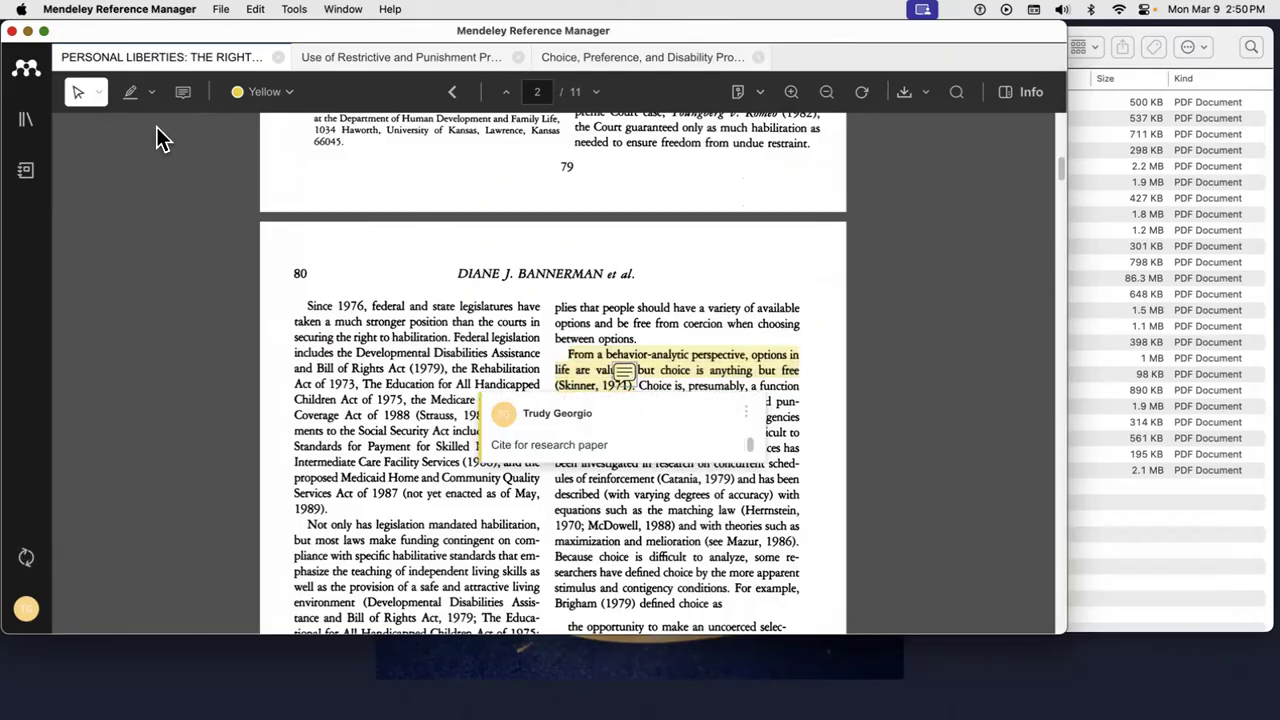
- Return to All References and try, then clear, a single-author filter and the tag filters
{"action": "left_click", "coordinate": [28, 125]}
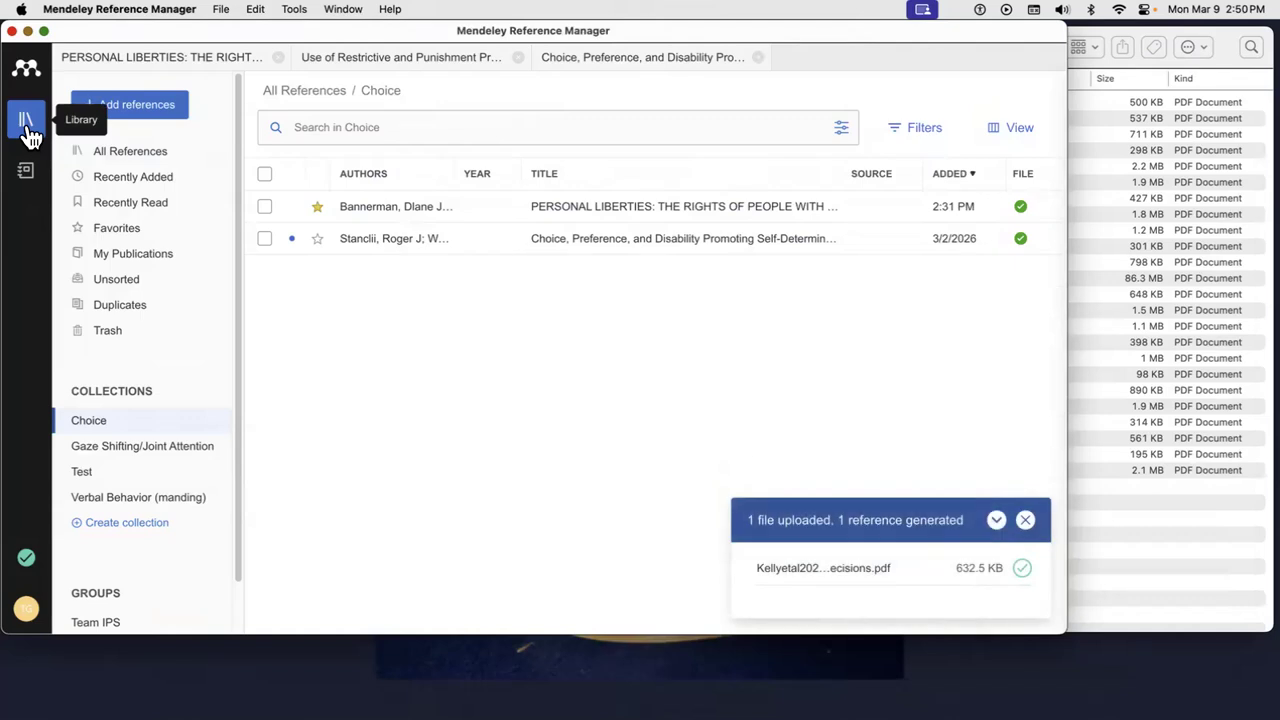
{"action": "left_click", "coordinate": [112, 154]}
{"action": "left_click", "coordinate": [945, 134]}
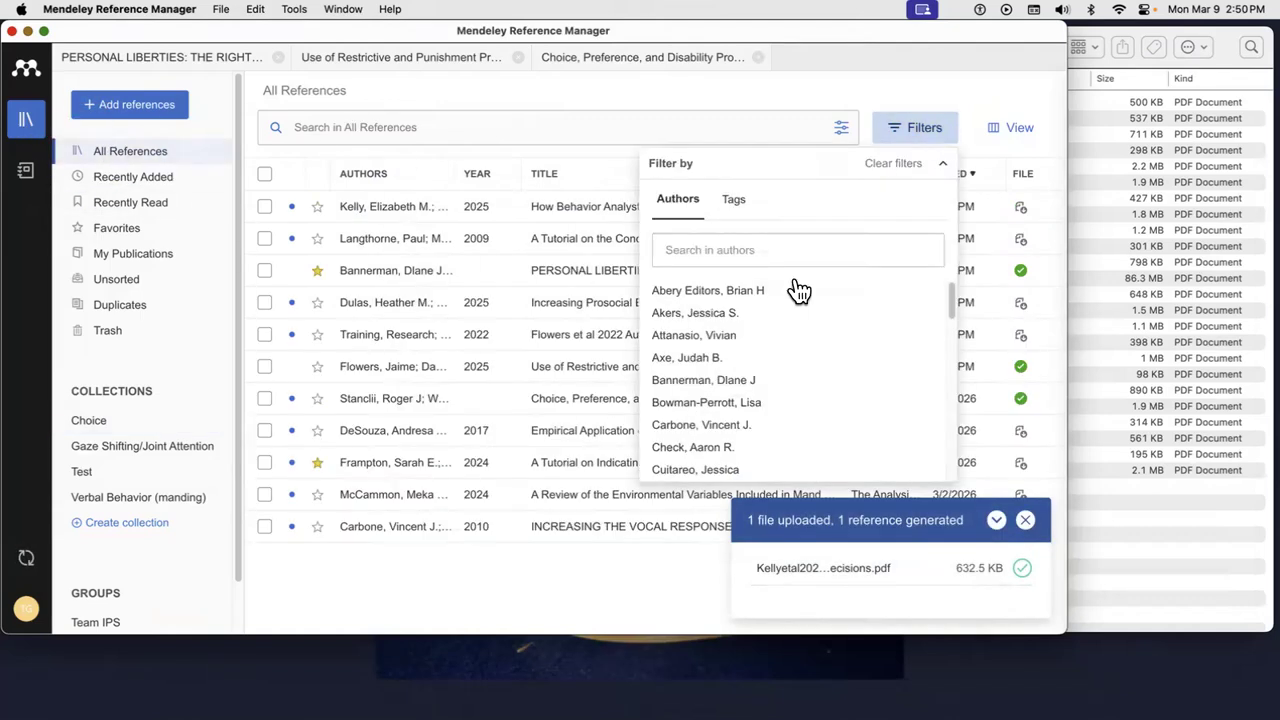
{"action": "scroll", "coordinate": [779, 454], "scroll_direction": "down", "scroll_amount": 3}
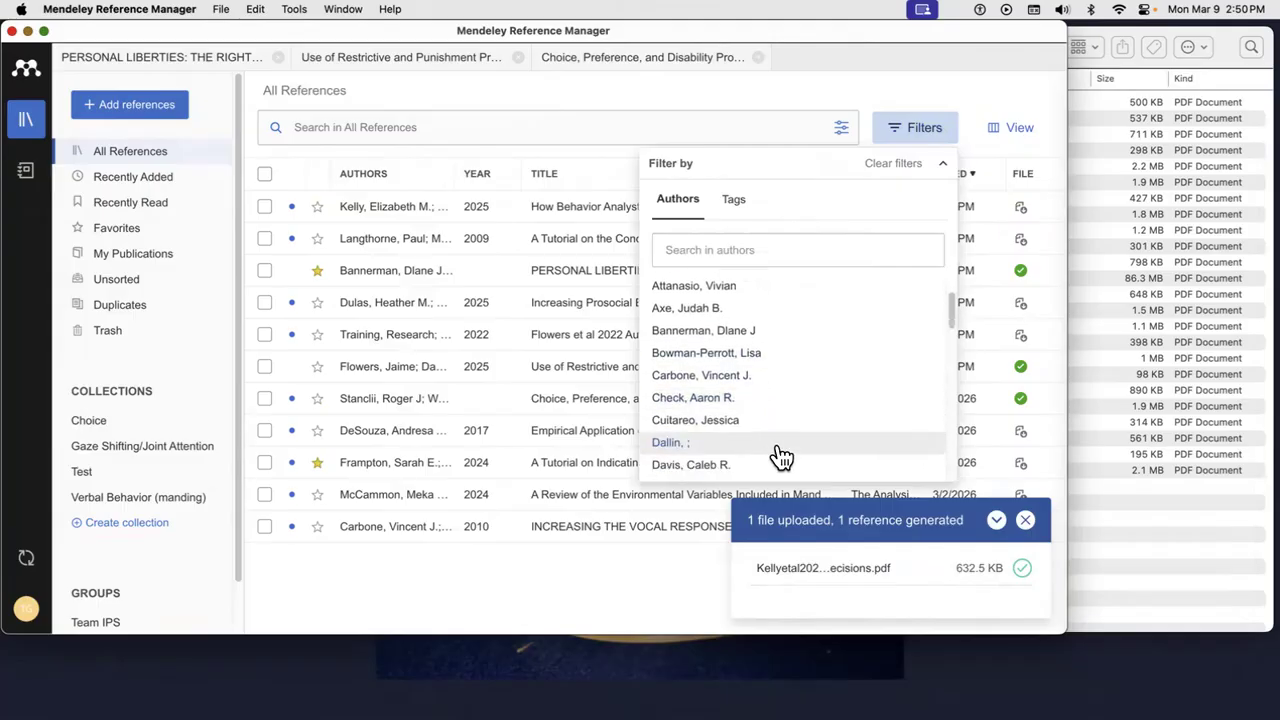
{"action": "scroll", "coordinate": [781, 456], "scroll_direction": "down", "scroll_amount": 5}
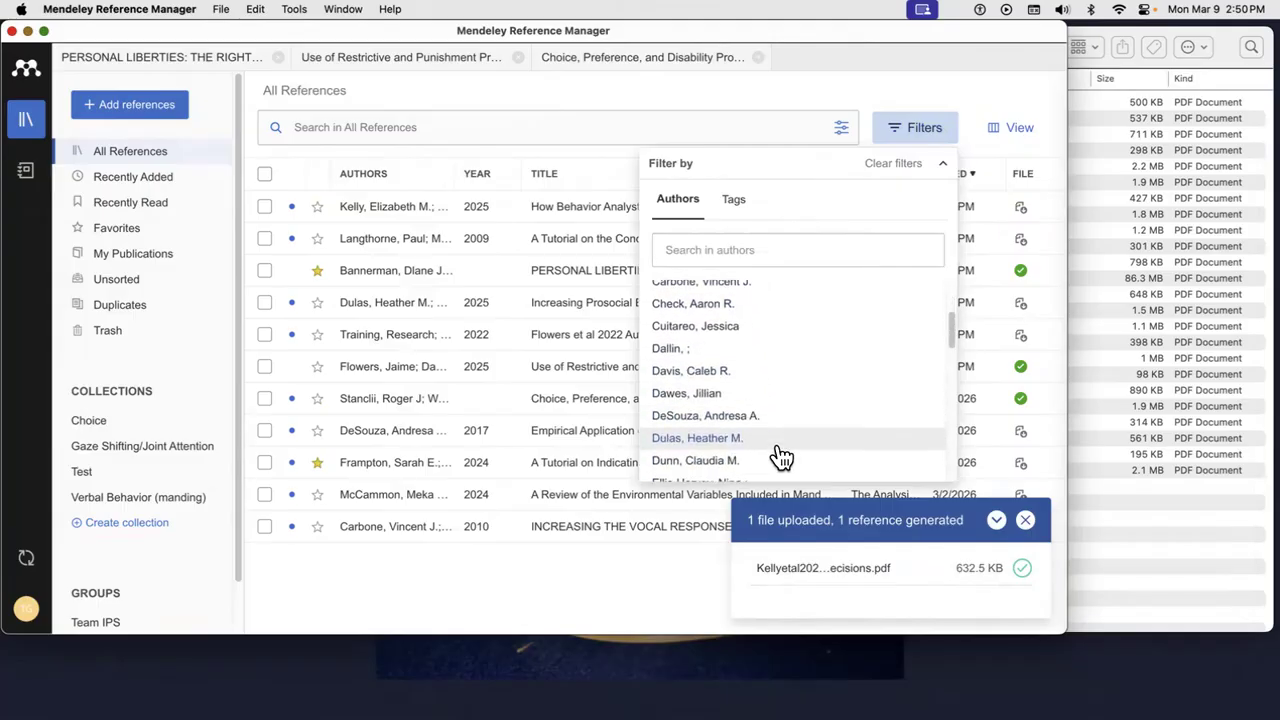
{"action": "scroll", "coordinate": [781, 456], "scroll_direction": "down", "scroll_amount": 2}
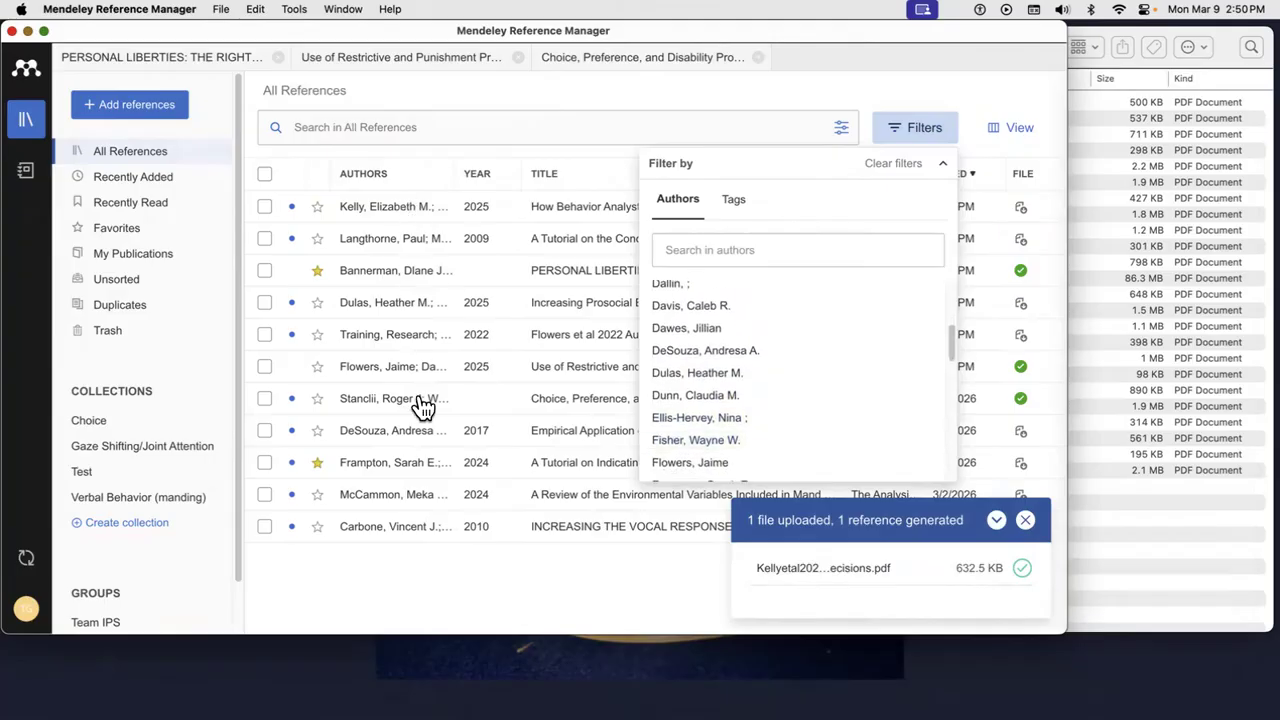
{"action": "left_click", "coordinate": [697, 440]}
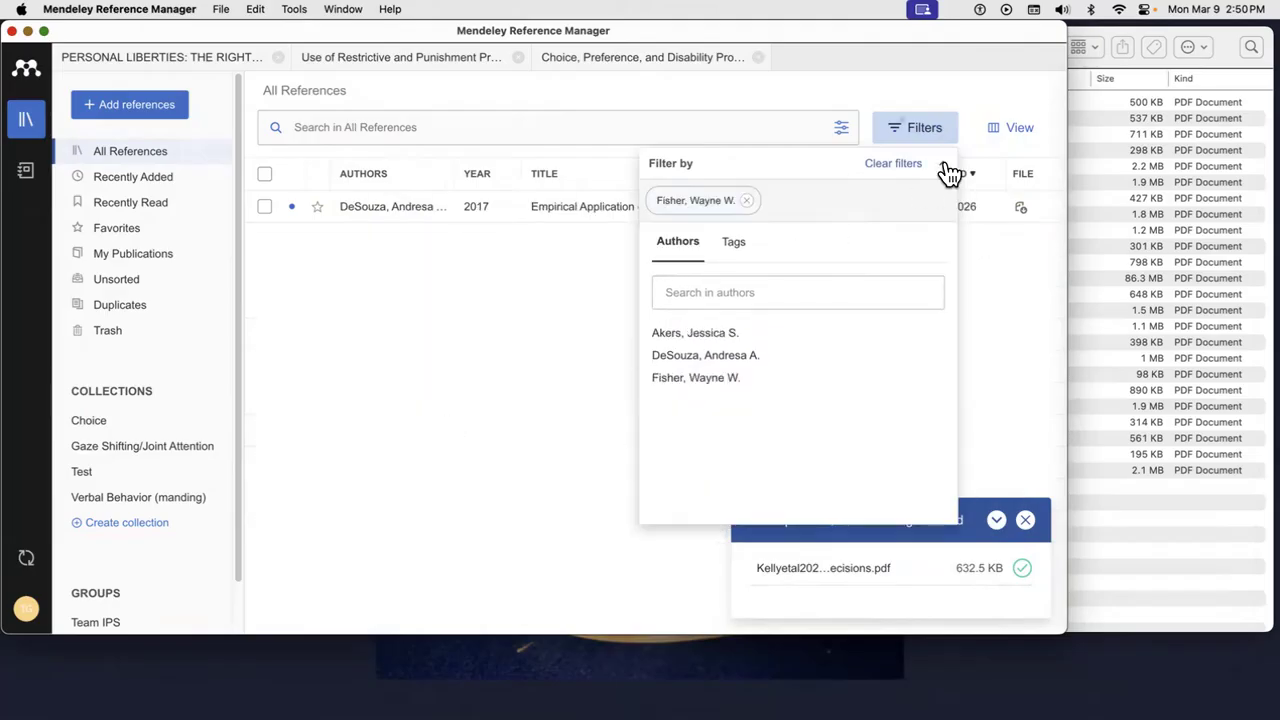
{"action": "left_click", "coordinate": [893, 163]}
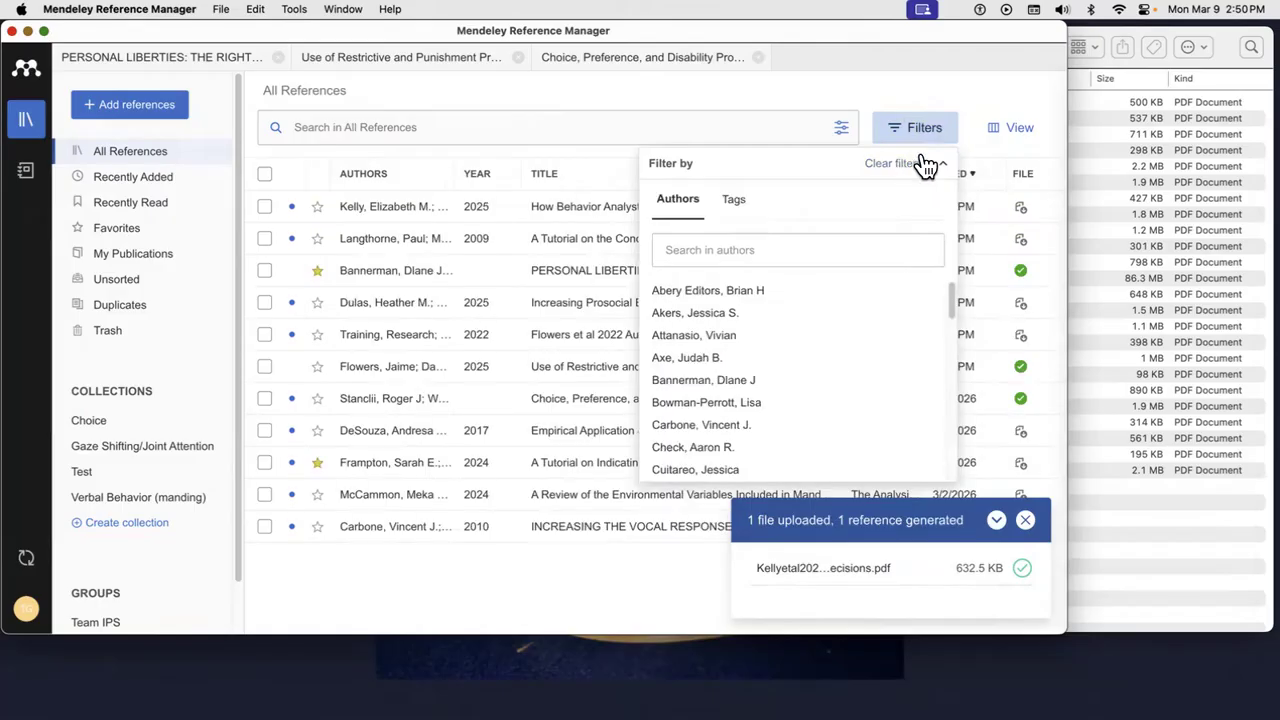
{"action": "left_click", "coordinate": [938, 158]}
{"action": "left_click", "coordinate": [919, 131]}
{"action": "left_click", "coordinate": [738, 202]}
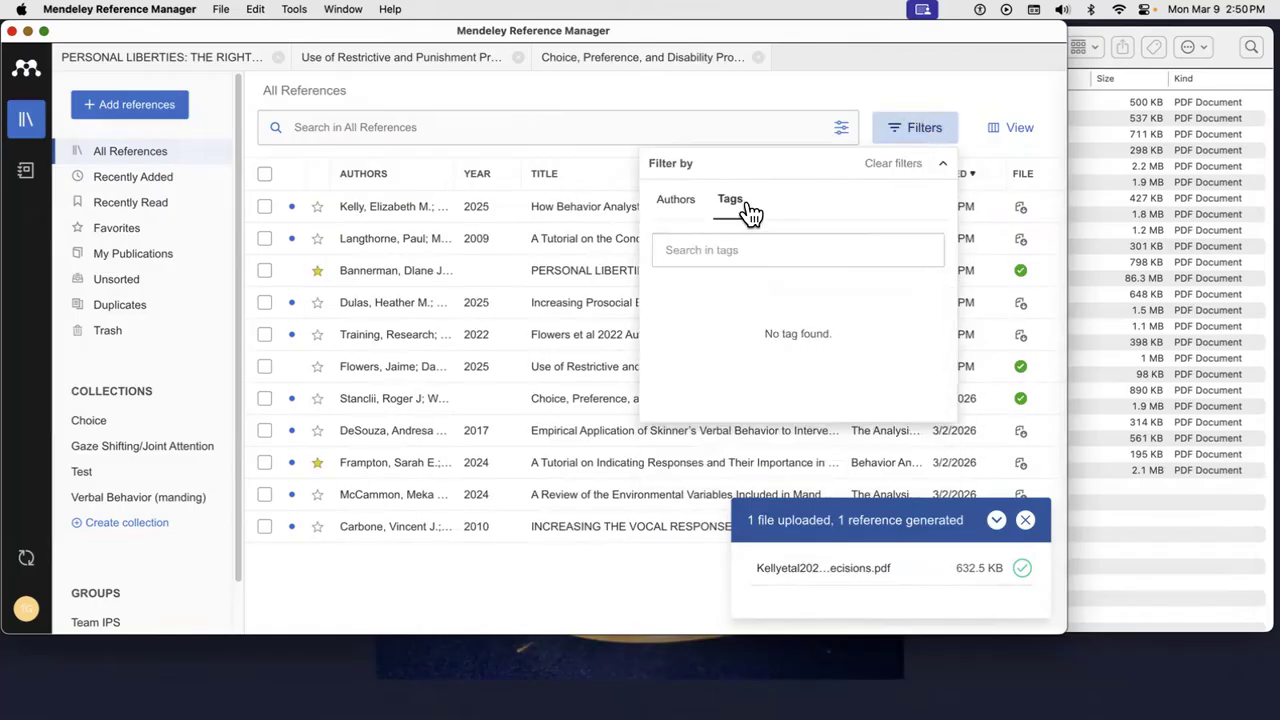
{"action": "left_click", "coordinate": [940, 165]}
- Set the reference table rows to Full view after comparing with Expanded view
{"action": "left_click", "coordinate": [1010, 137]}
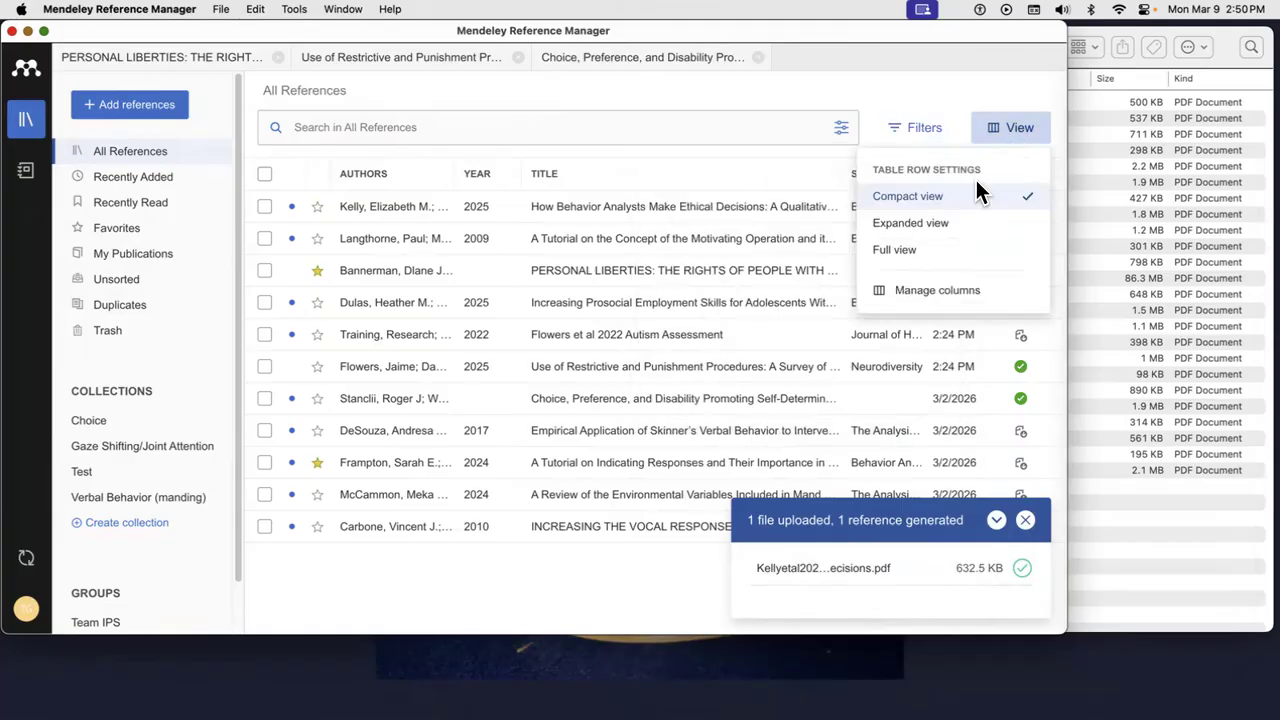
{"action": "left_click", "coordinate": [940, 226]}
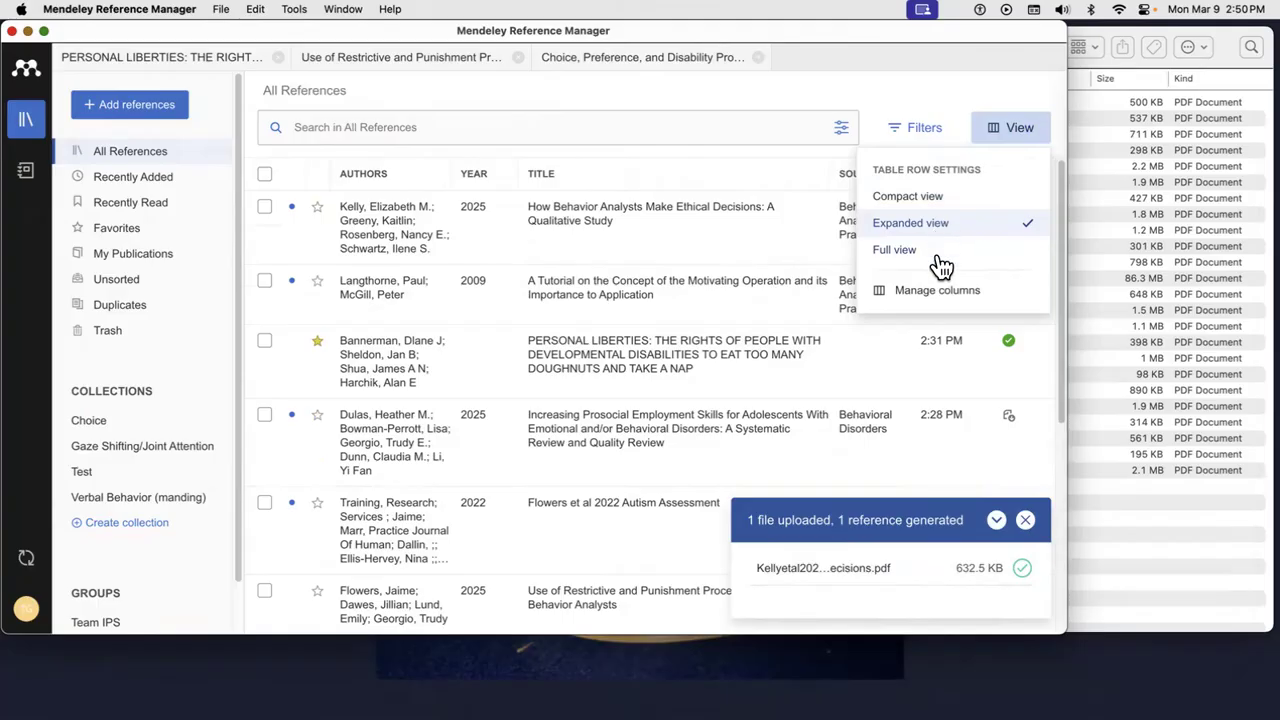
{"action": "left_click", "coordinate": [938, 252]}
{"action": "left_click", "coordinate": [922, 232]}
{"action": "left_click", "coordinate": [924, 252]}
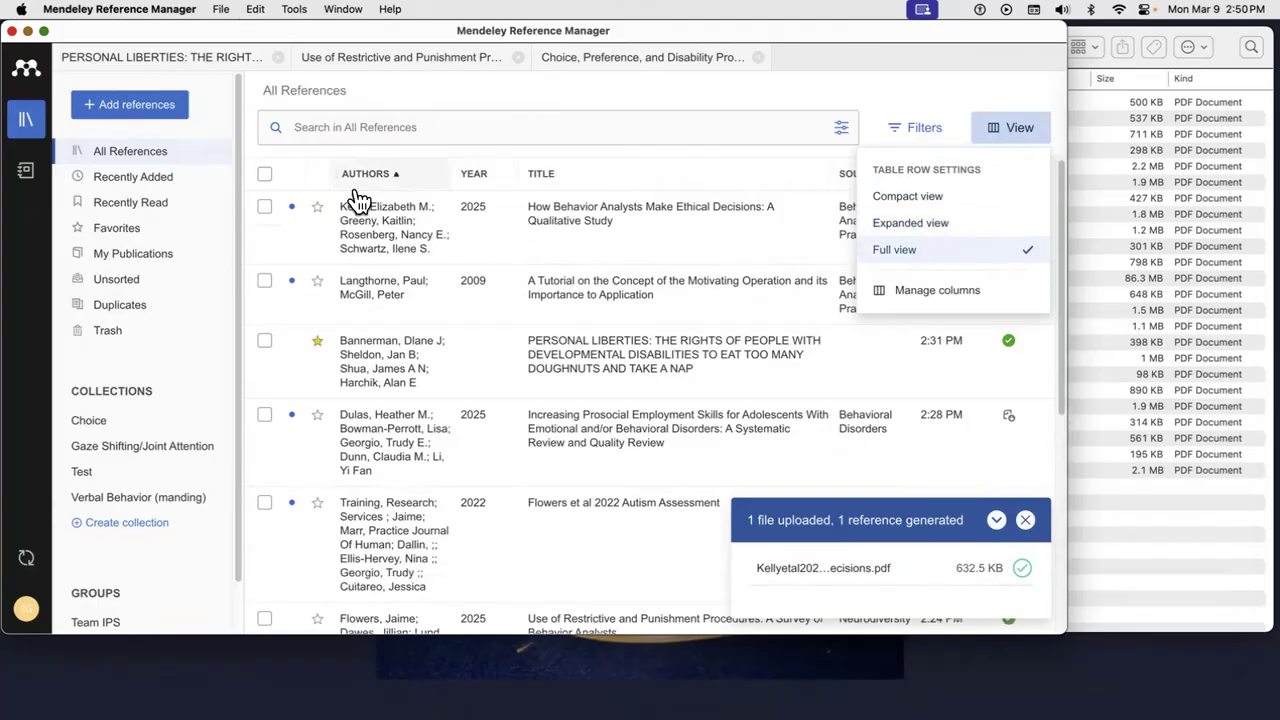
{"action": "left_click", "coordinate": [1038, 519]}
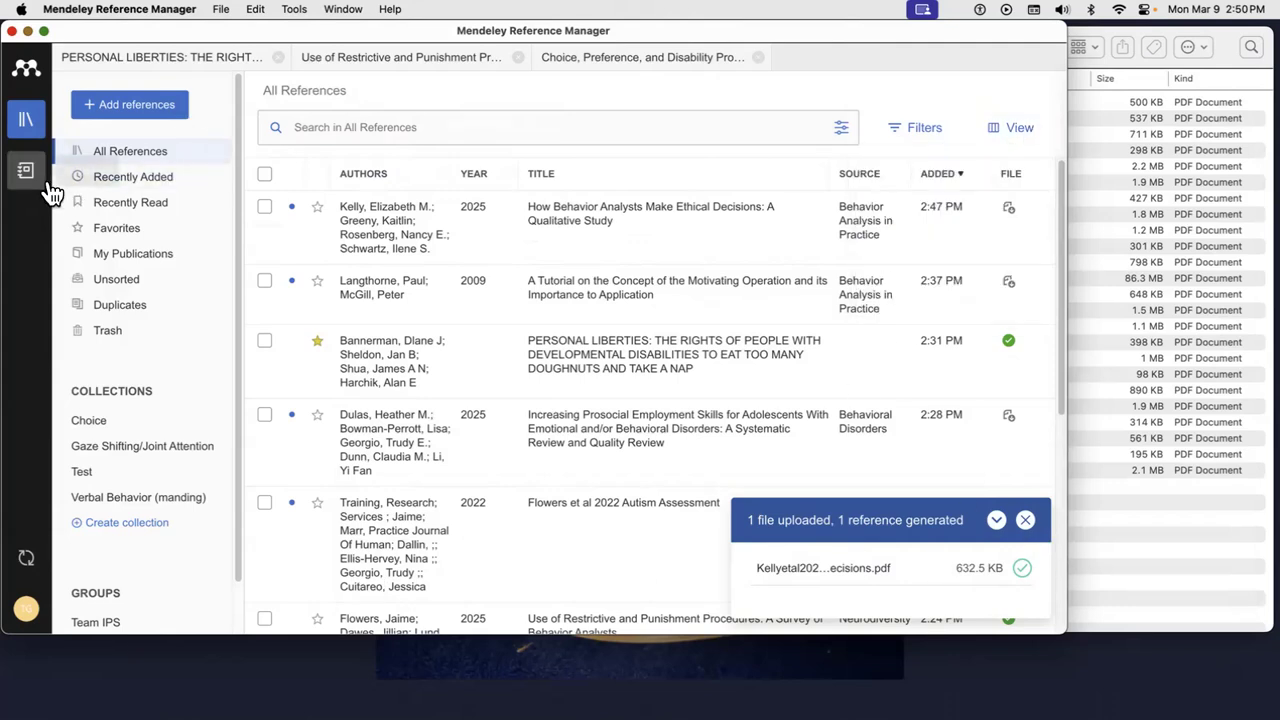
- Review the Notes and Citations notebook pages alongside the annotations, AI assistant and details panels
{"action": "left_click", "coordinate": [27, 172]}
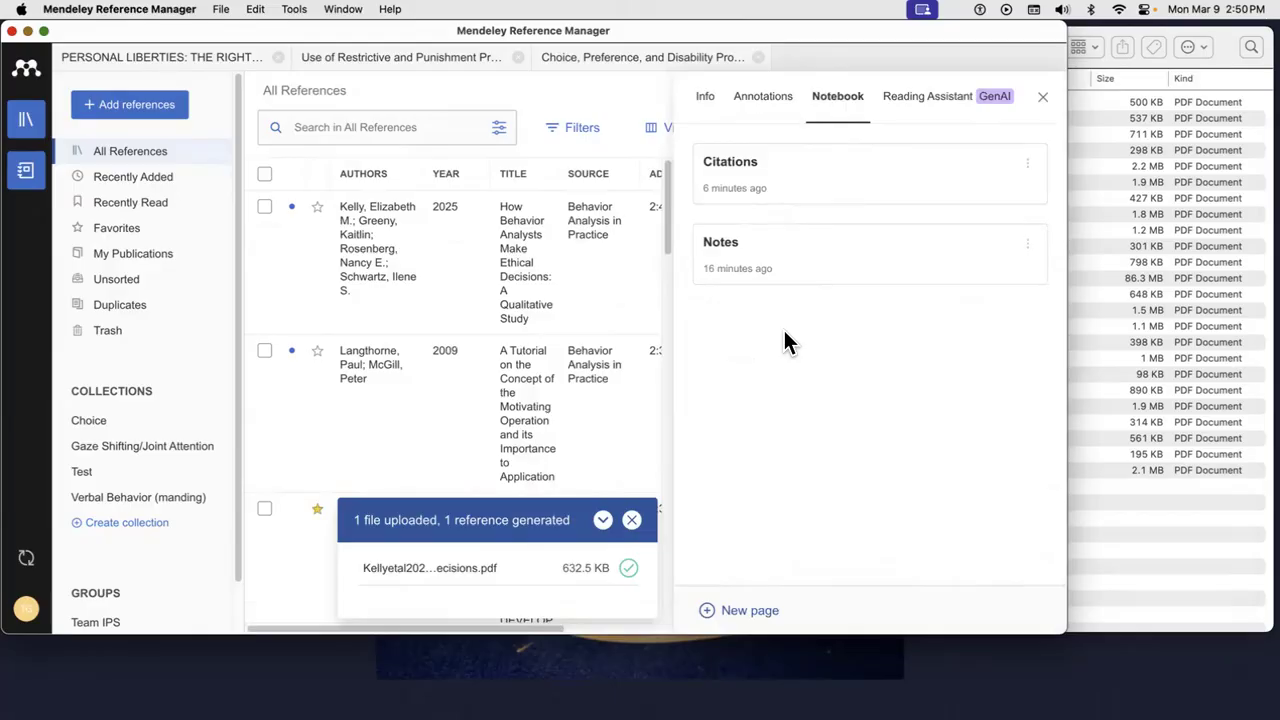
{"action": "left_click", "coordinate": [782, 276]}
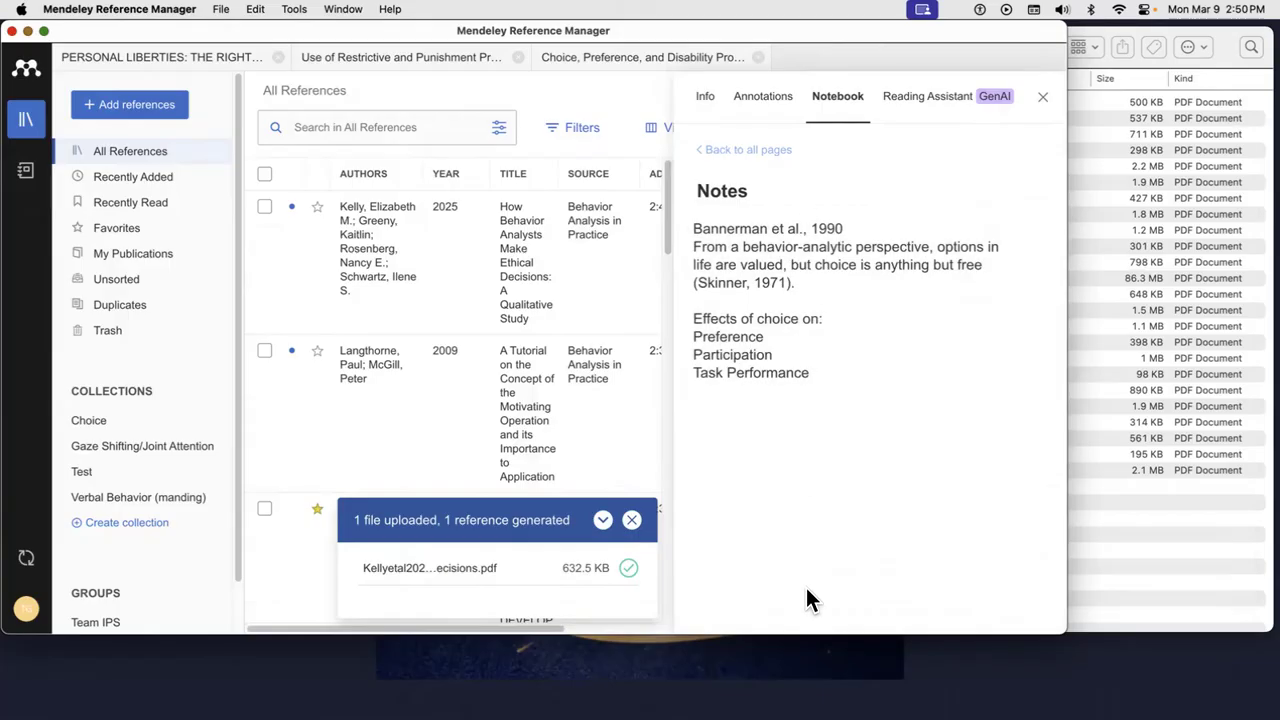
{"action": "left_click", "coordinate": [769, 98]}
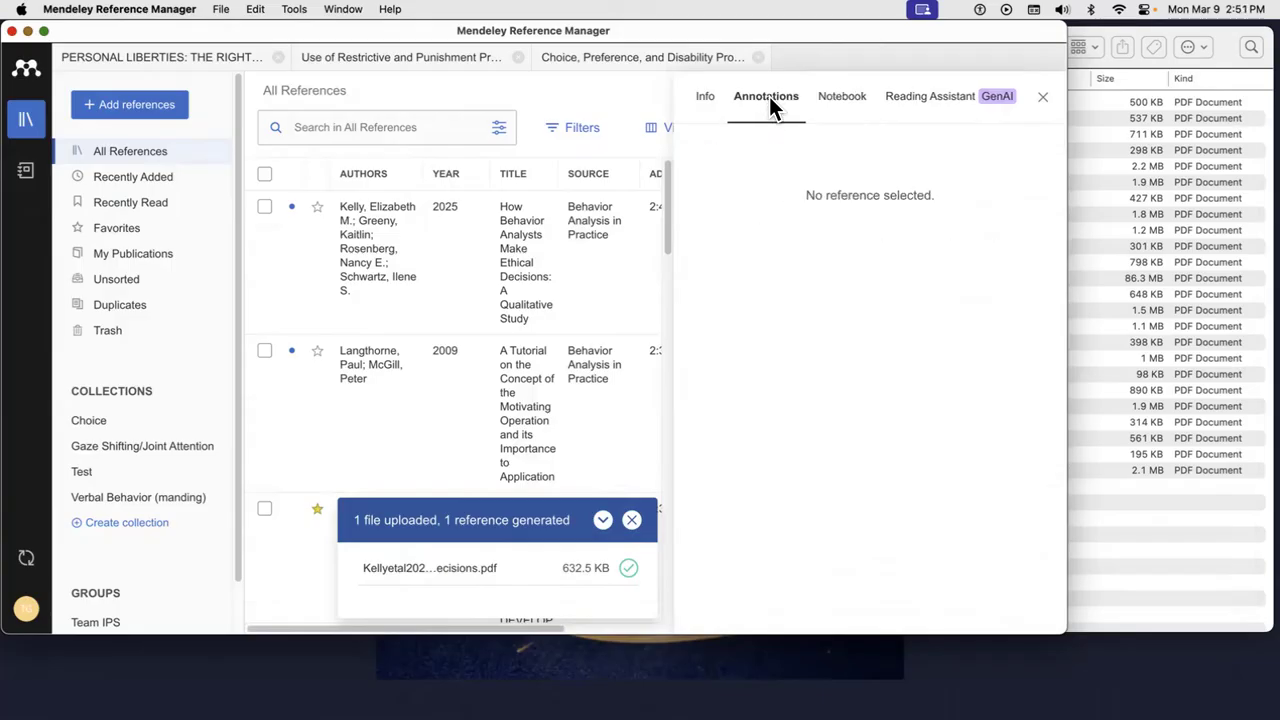
{"action": "left_click", "coordinate": [909, 102]}
{"action": "left_click", "coordinate": [711, 97]}
{"action": "left_click", "coordinate": [826, 104]}
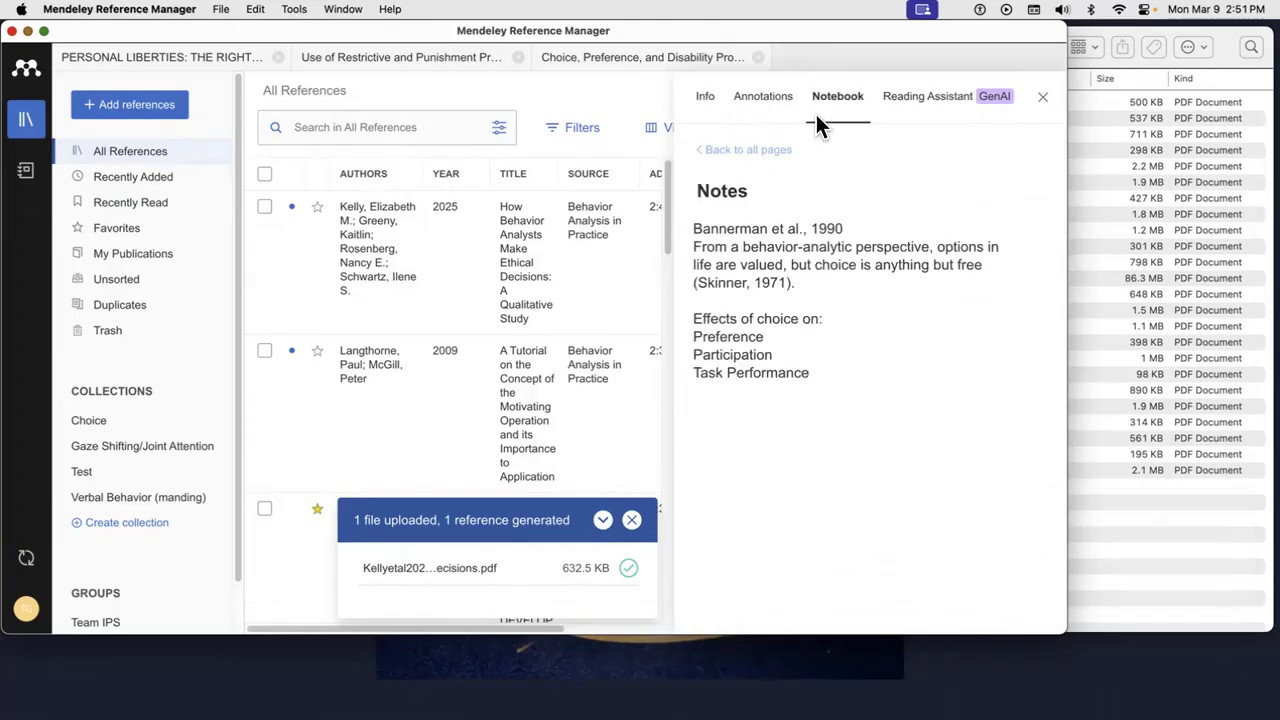
{"action": "left_click", "coordinate": [746, 153]}
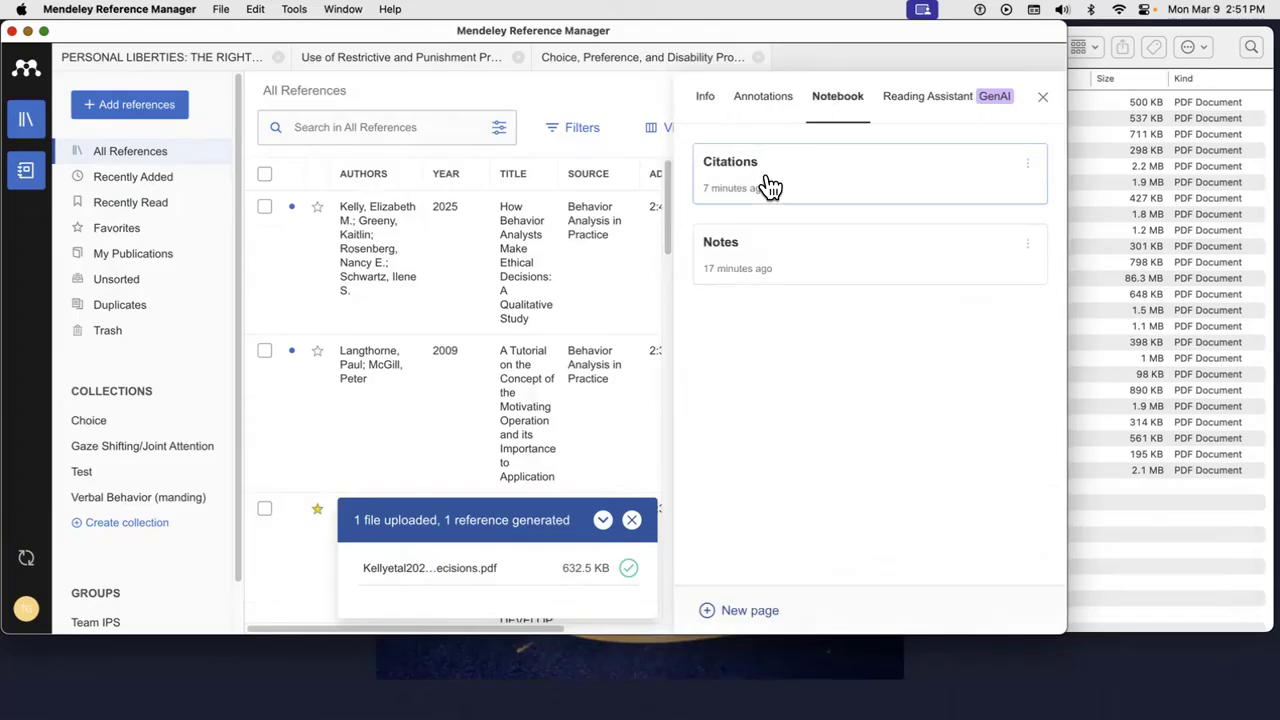
{"action": "left_click", "coordinate": [766, 184]}
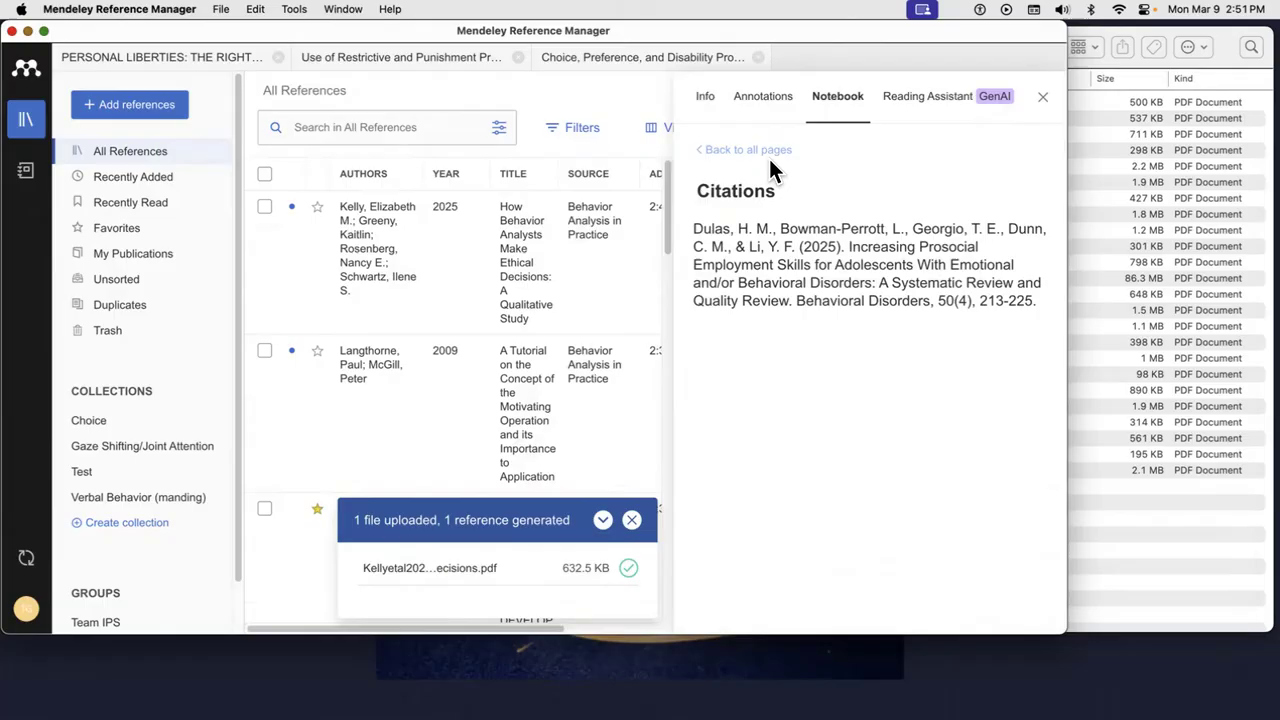
{"action": "left_click", "coordinate": [781, 100]}
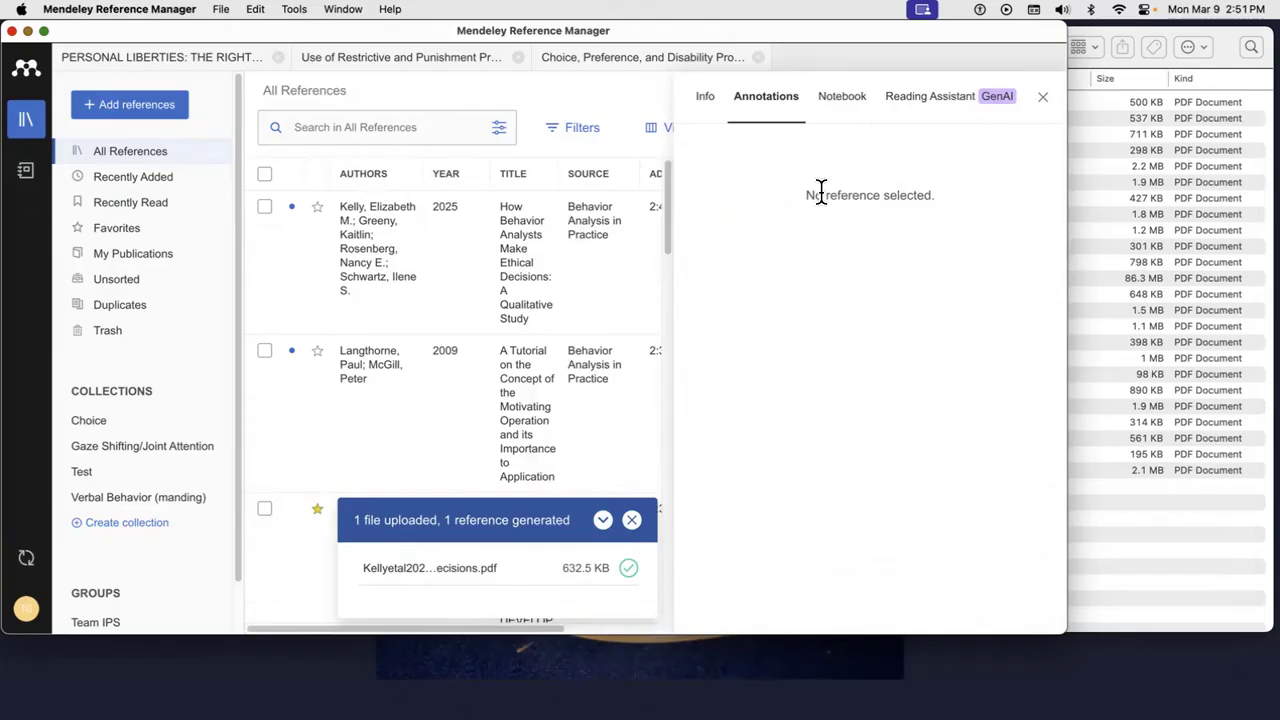
{"action": "left_click", "coordinate": [704, 97]}
- Select PERSONAL LIBERTIES, list its annotations, and open Doughnuts.pdf at the 'Cite for research paper' comment
{"action": "left_click", "coordinate": [443, 257]}
{"action": "scroll", "coordinate": [443, 385], "scroll_direction": "down", "scroll_amount": 3}
{"action": "left_click", "coordinate": [445, 385]}
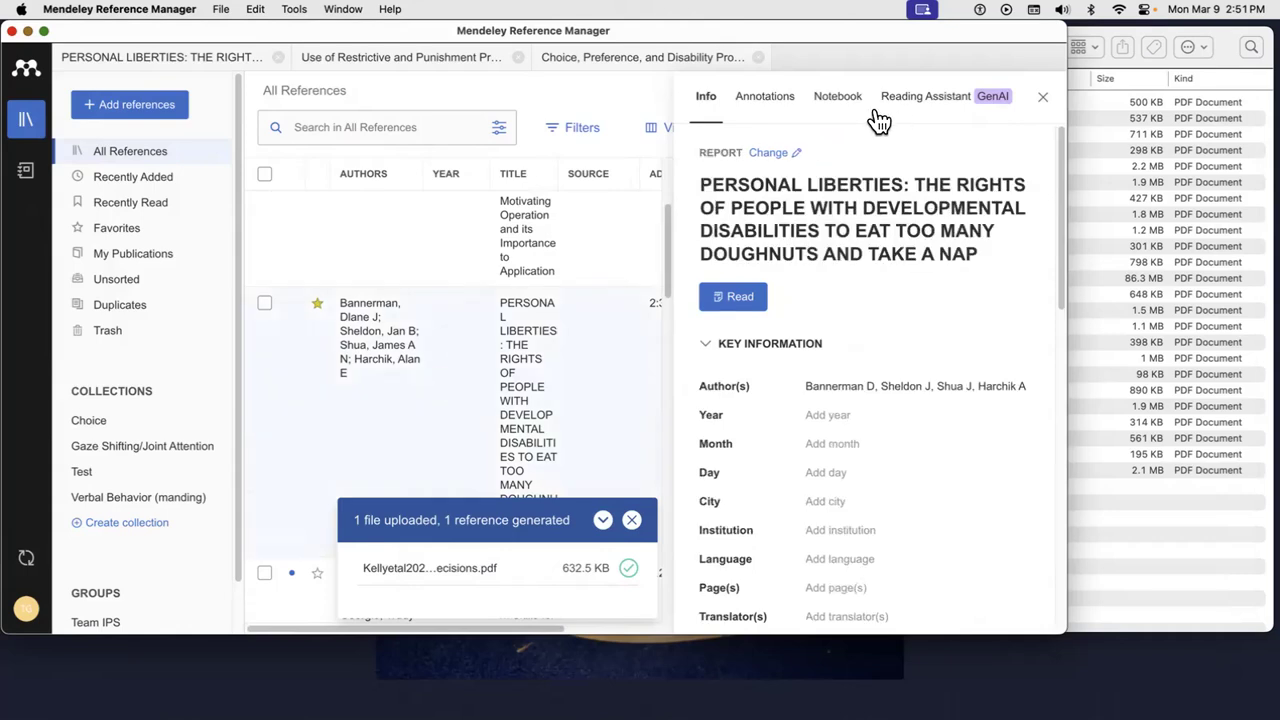
{"action": "left_click", "coordinate": [795, 102]}
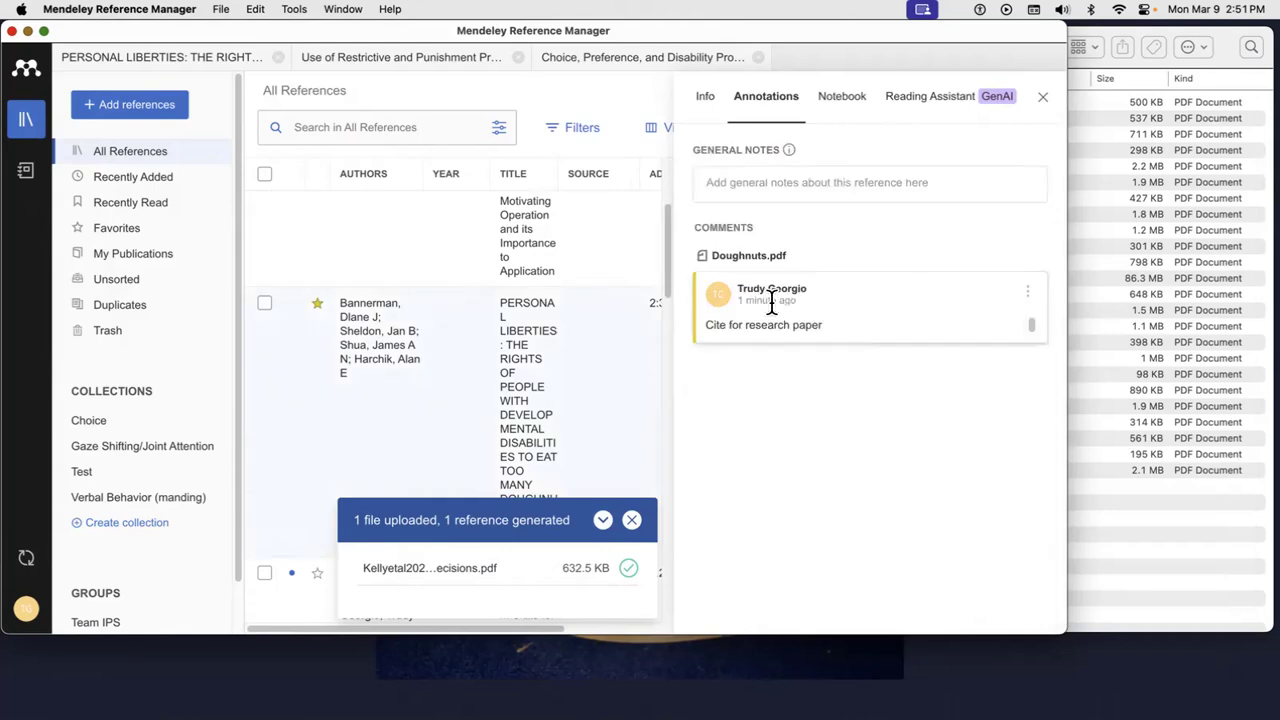
{"action": "left_click", "coordinate": [778, 255]}
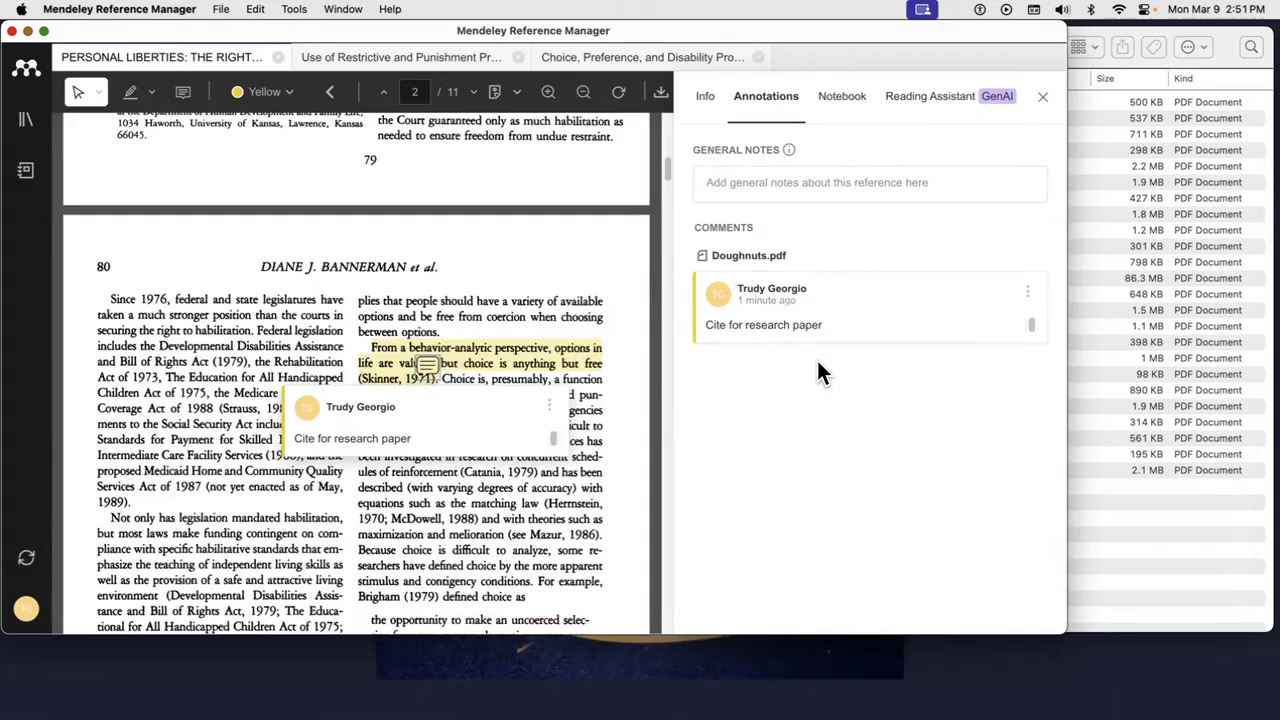
- Generate the Reading Assistant GenAI summary of the PERSONAL LIBERTIES PDF and read through it
{"action": "left_click", "coordinate": [941, 104]}
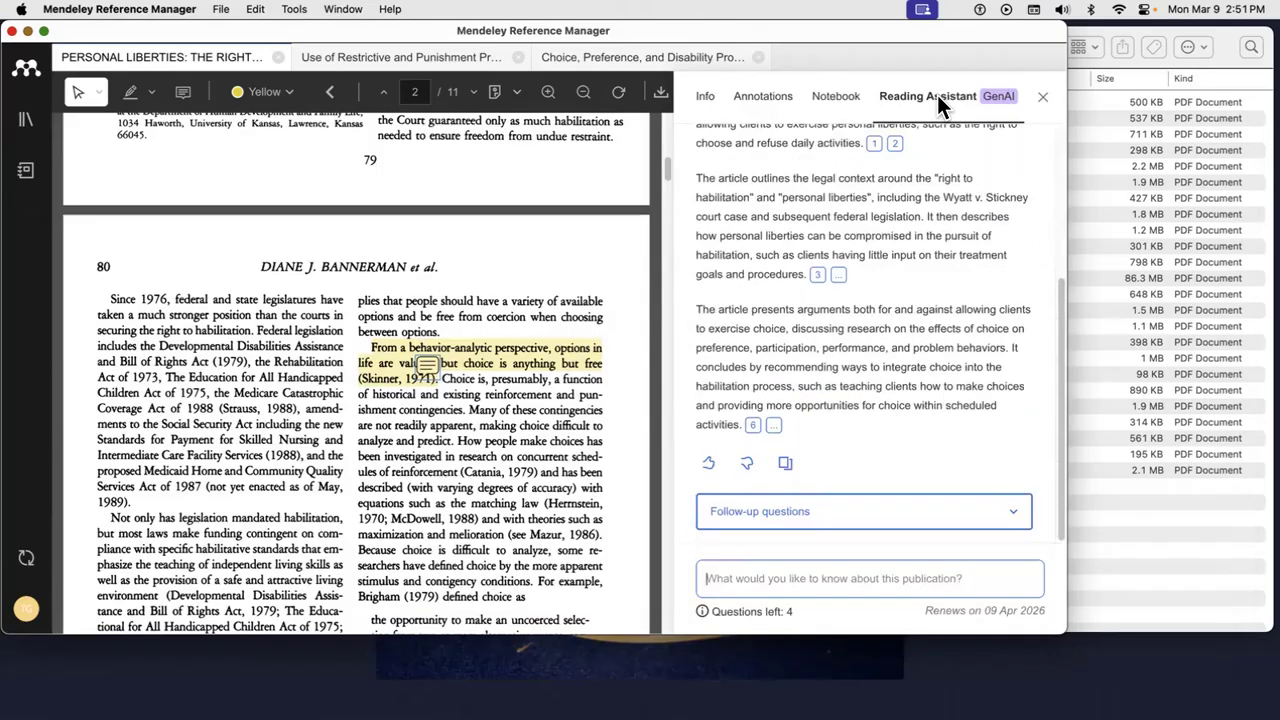
{"action": "scroll", "coordinate": [913, 300], "scroll_direction": "up", "scroll_amount": 3}
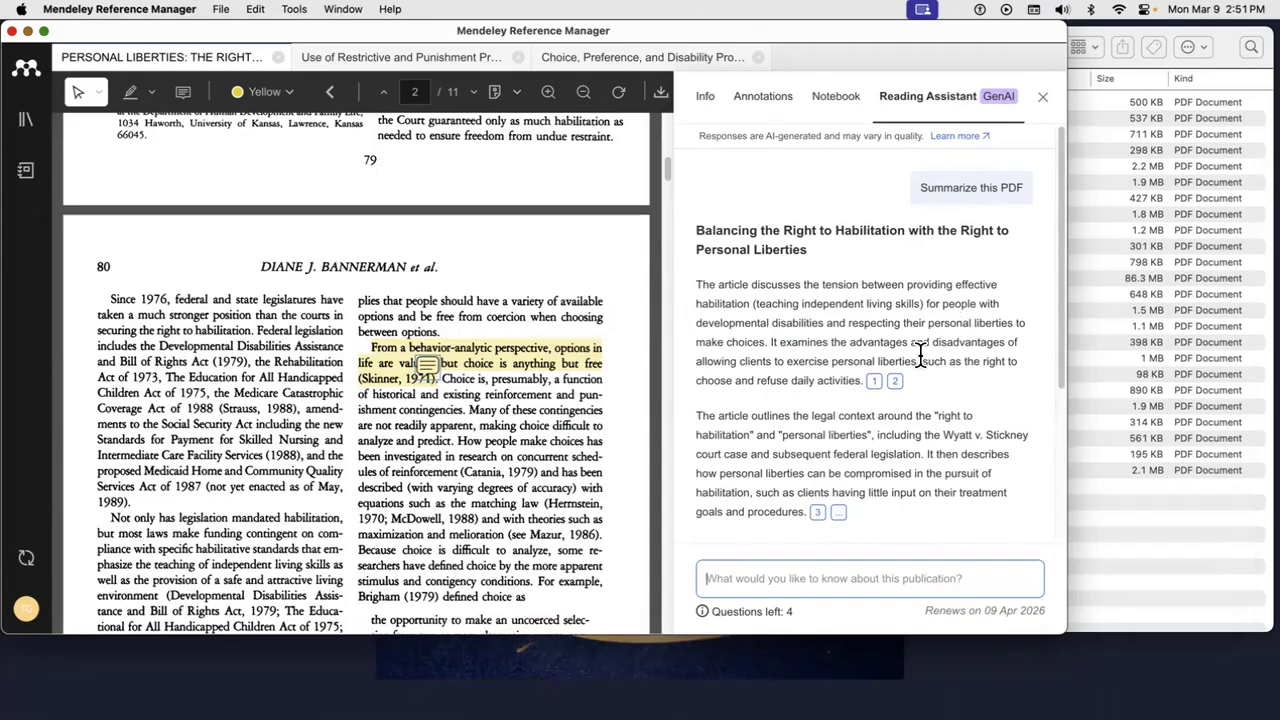
{"action": "scroll", "coordinate": [921, 355], "scroll_direction": "down", "scroll_amount": 4}
{"action": "scroll", "coordinate": [921, 355], "scroll_direction": "down", "scroll_amount": 1}
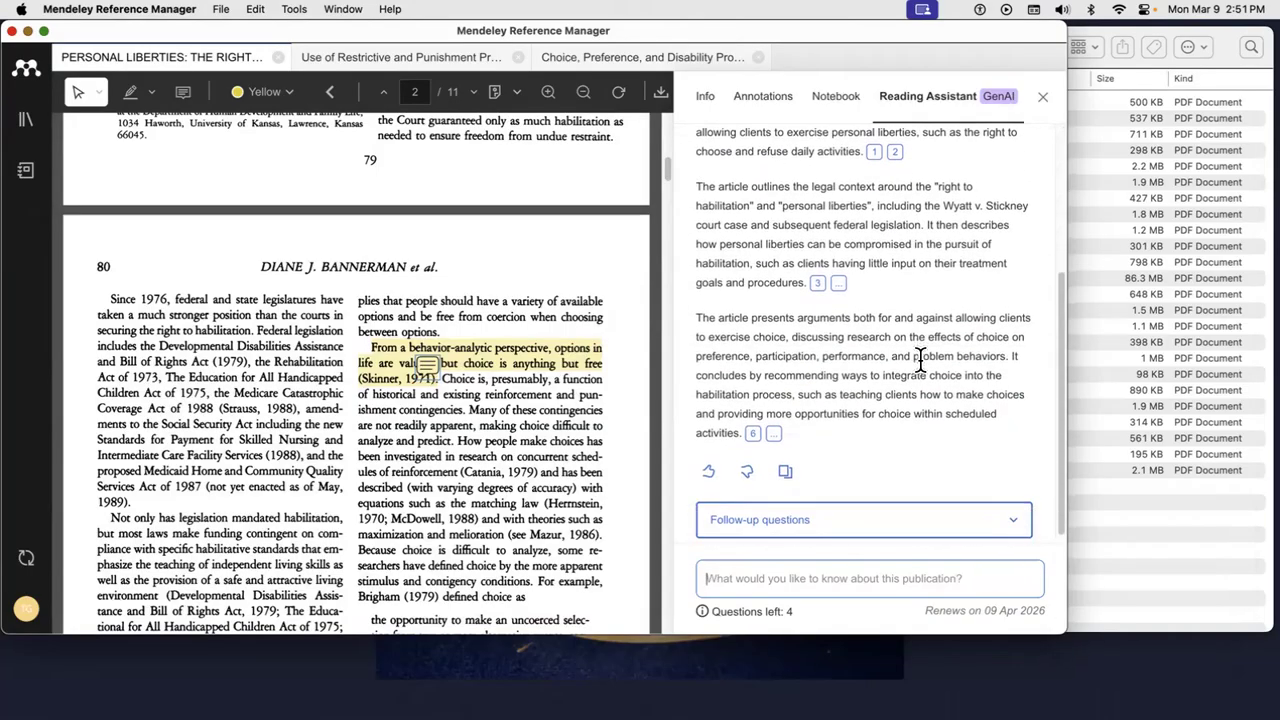
{"action": "scroll", "coordinate": [917, 368], "scroll_direction": "up", "scroll_amount": 6}
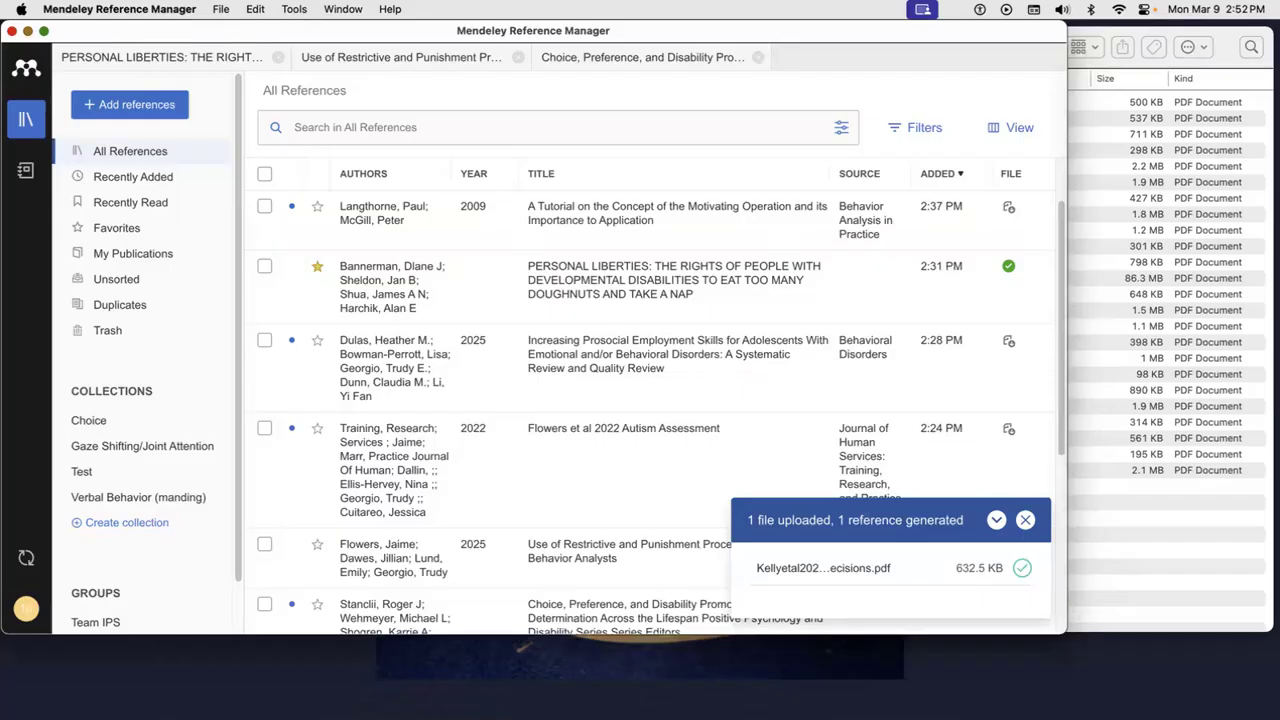
- Bring the Mendeley guide in Chrome into view and navigate to '08. Exporting references'
{"action": "left_click_drag", "start_coordinate": [1279, 103], "coordinate": [473, 91]}
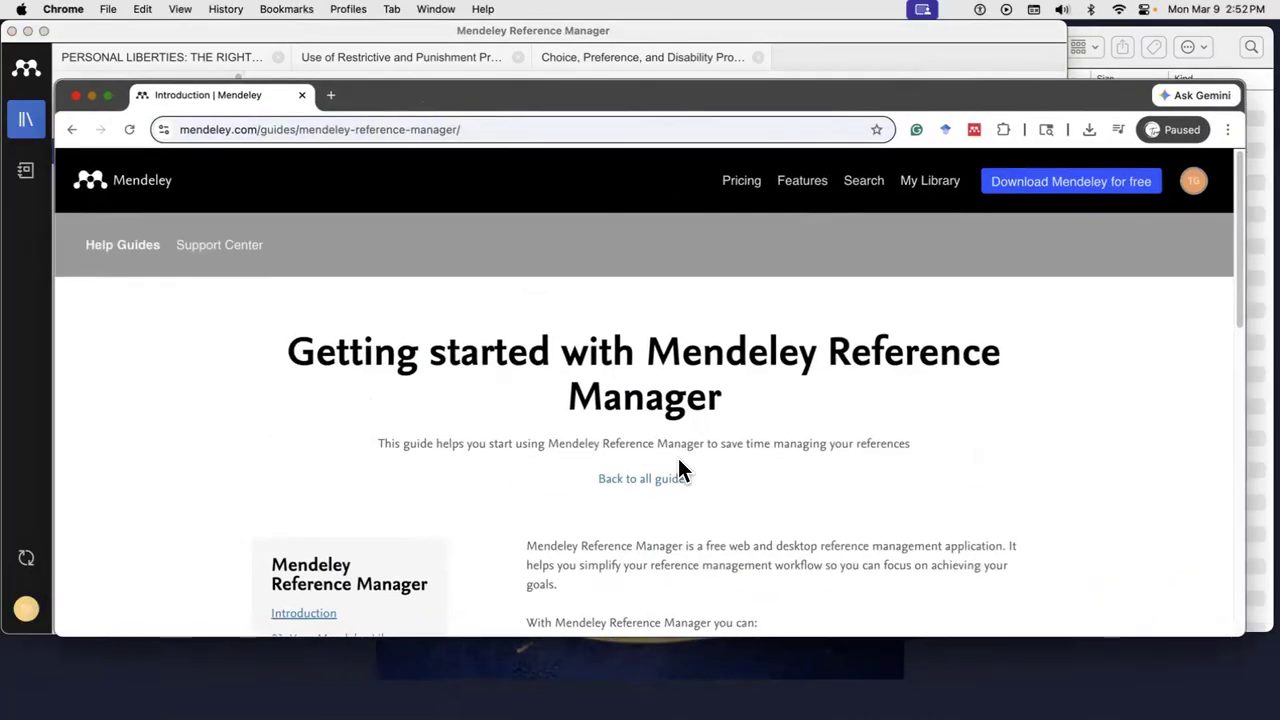
{"action": "scroll", "coordinate": [678, 468], "scroll_direction": "down", "scroll_amount": 5}
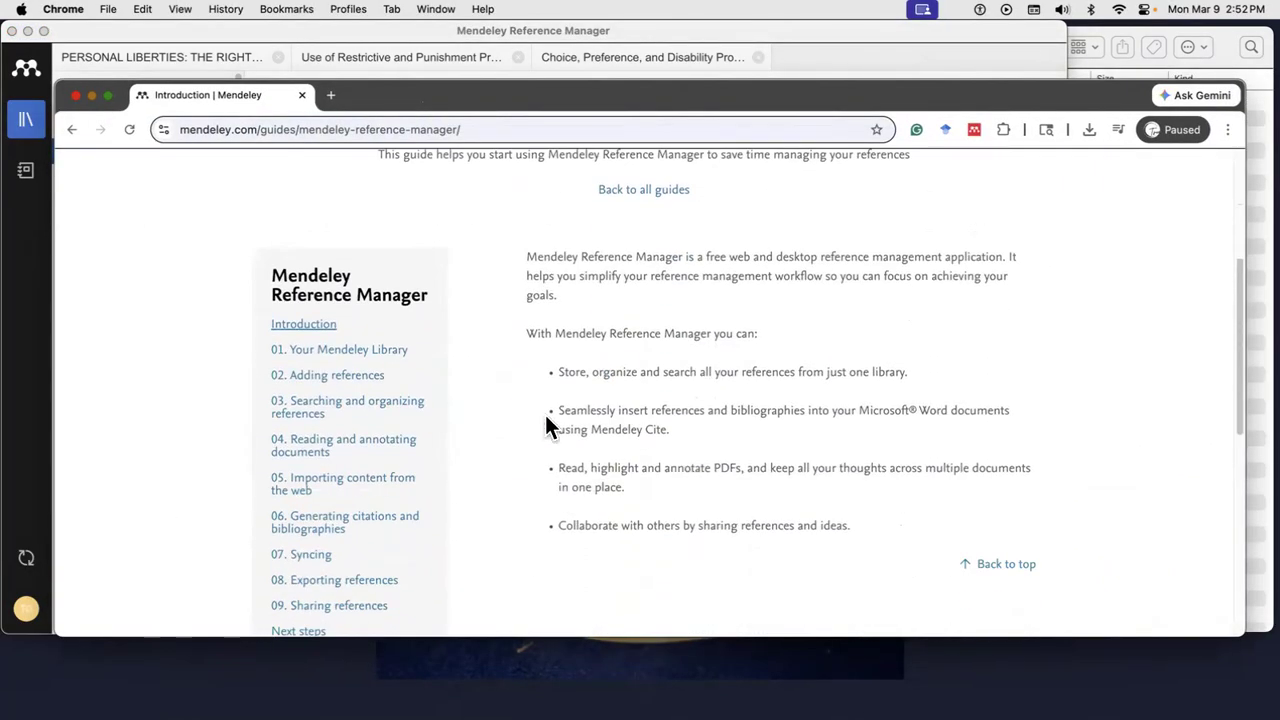
{"action": "left_click", "coordinate": [340, 362]}
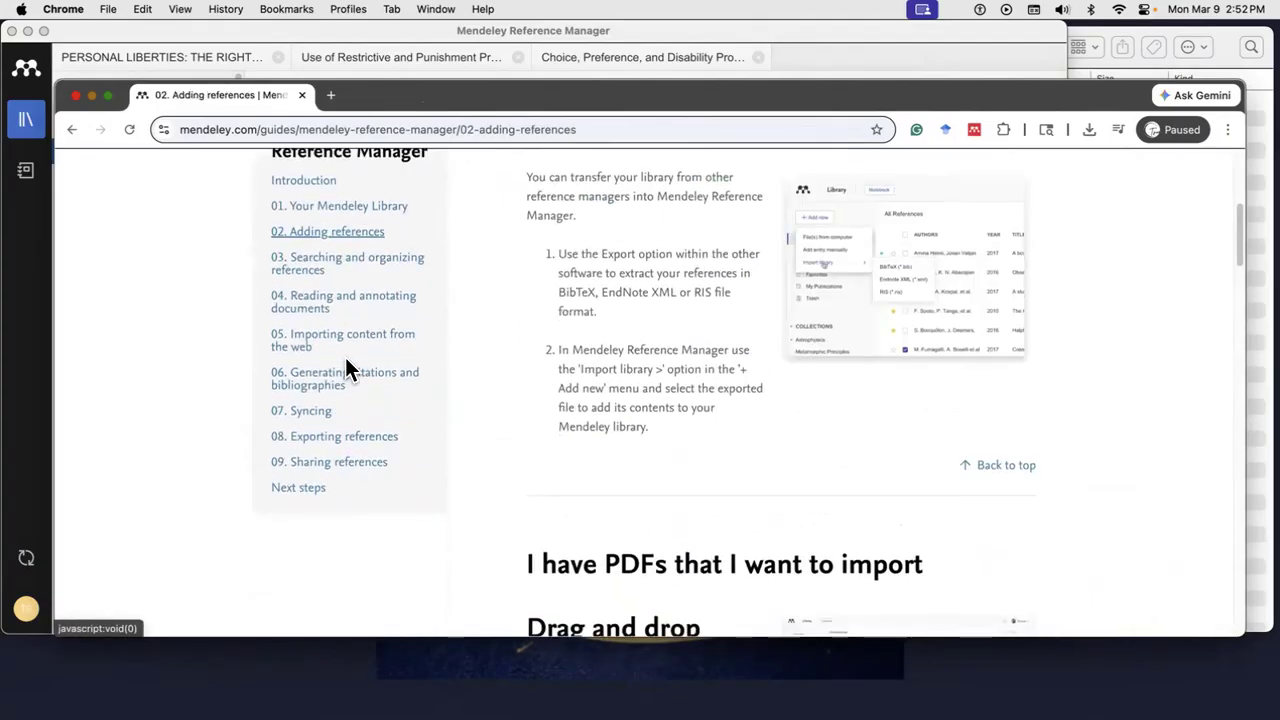
{"action": "left_click", "coordinate": [340, 440]}
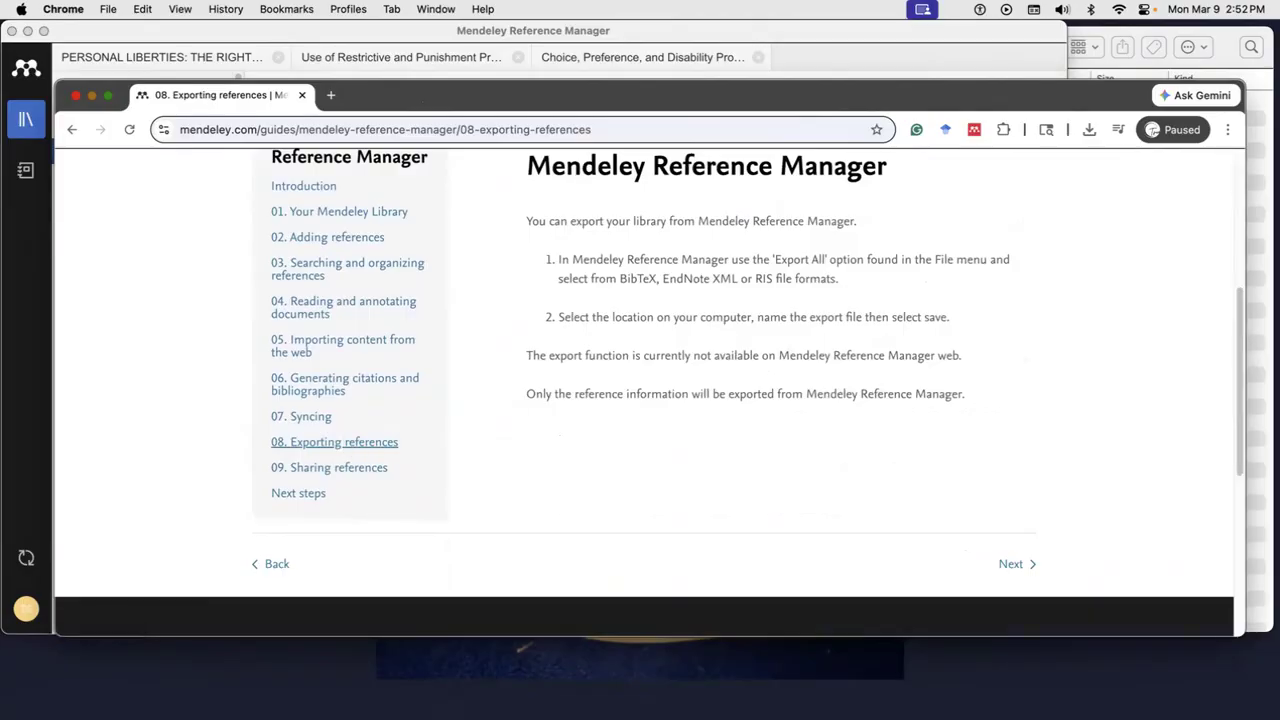